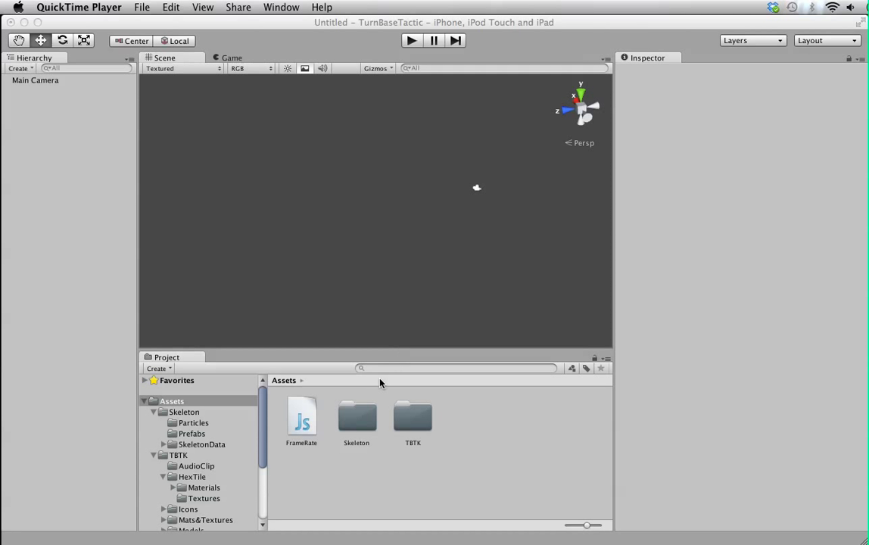
# Step: Open the Skeleton package's Prefabs folder in the Project panel
pyautogui.click(359, 419)
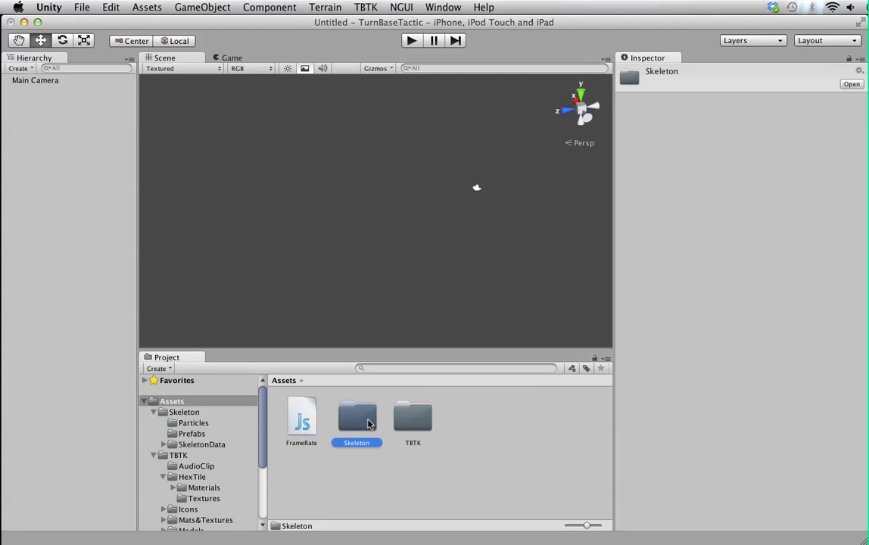
pyautogui.doubleClick(345, 430)
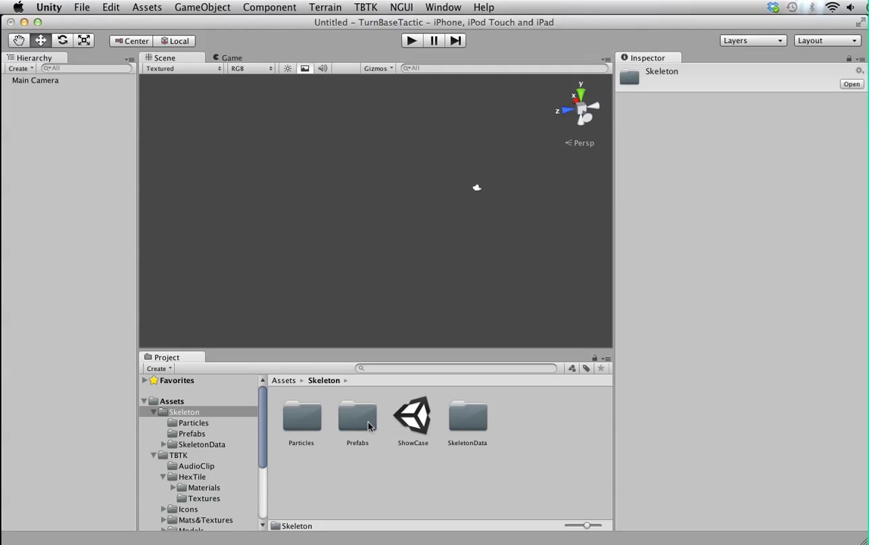
pyautogui.doubleClick(358, 420)
pyautogui.click(358, 420)
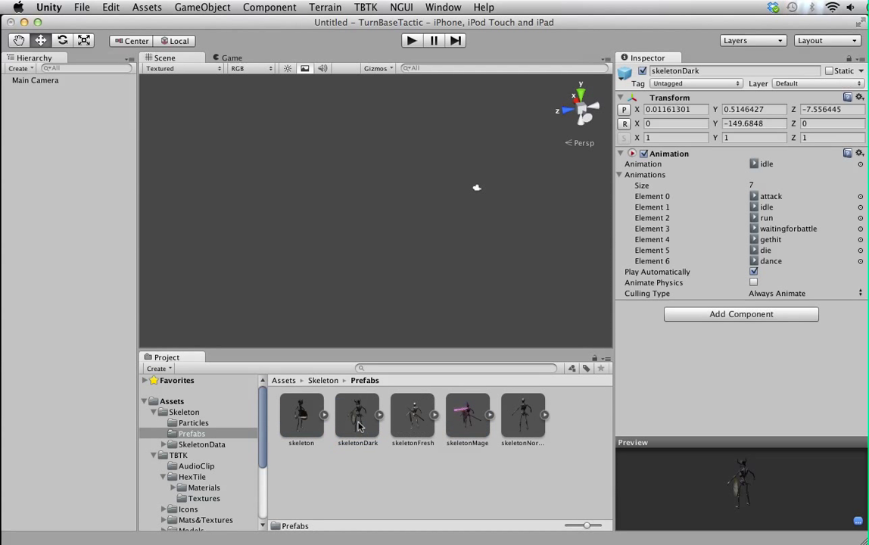
# Step: Preview the skeletonDark, skeletonFresh and plain skeleton prefabs
pyautogui.click(299, 417)
pyautogui.click(348, 429)
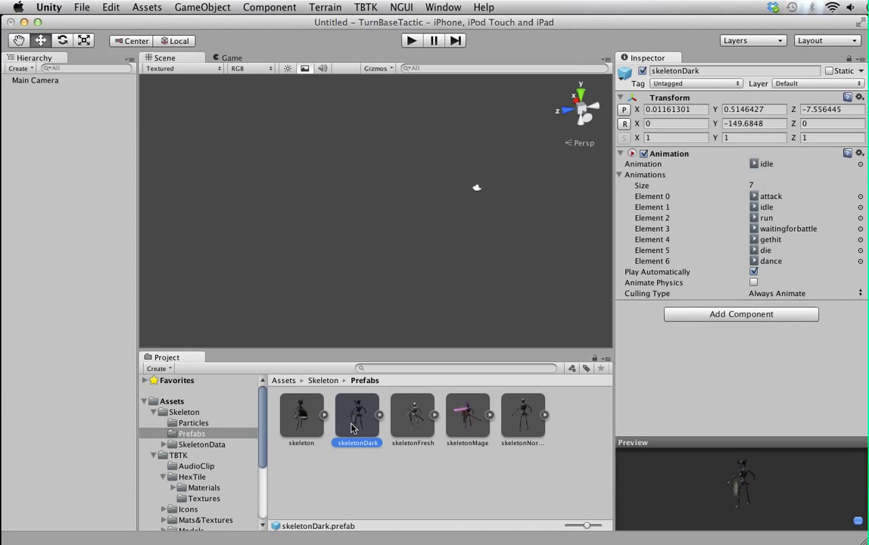
pyautogui.click(413, 417)
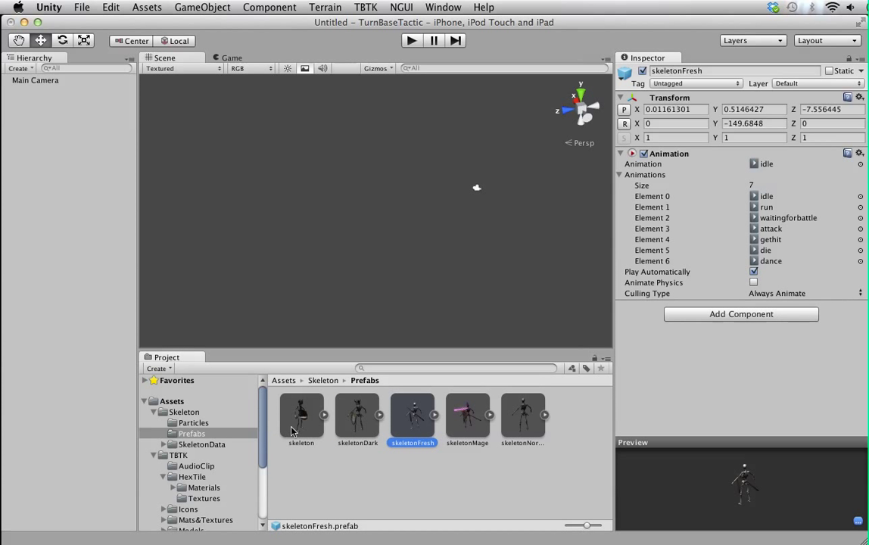
pyautogui.click(288, 424)
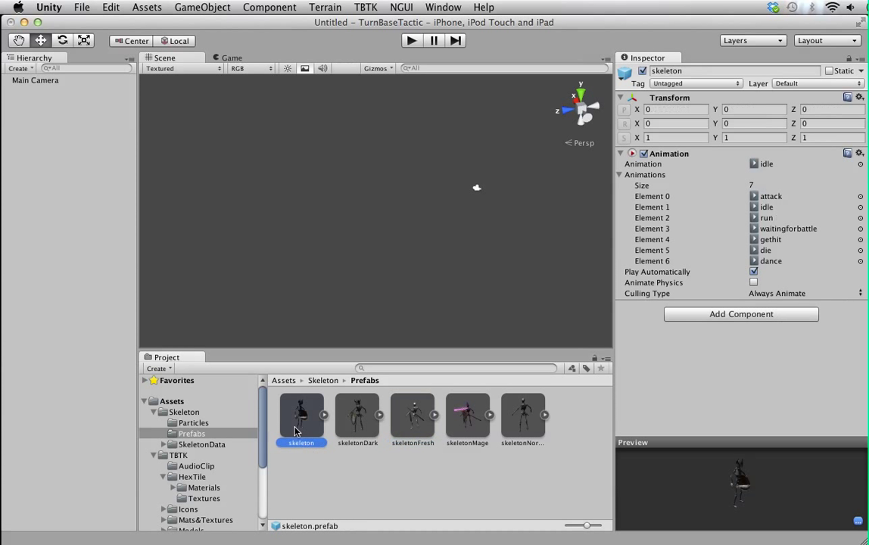
pyautogui.click(206, 8)
# Step: Create an empty GameObject named UnitSkeleton
pyautogui.click(212, 22)
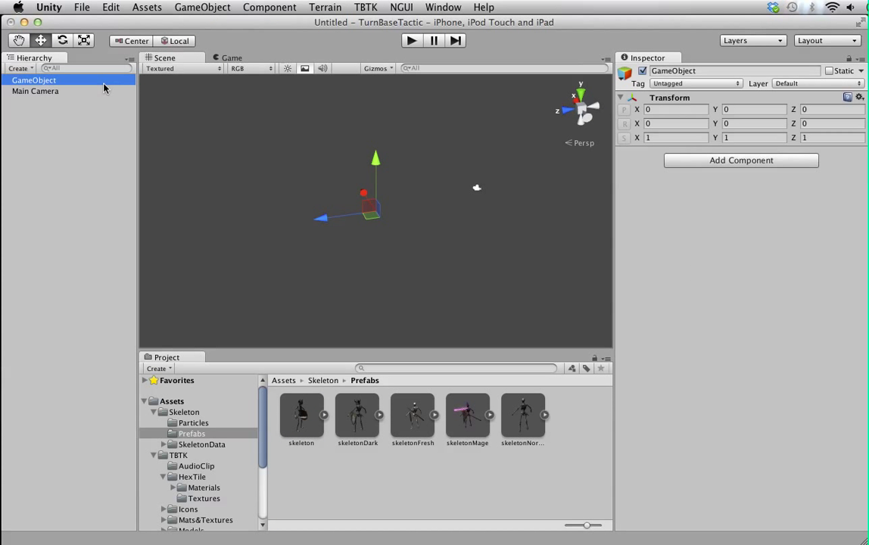
pyautogui.click(711, 70)
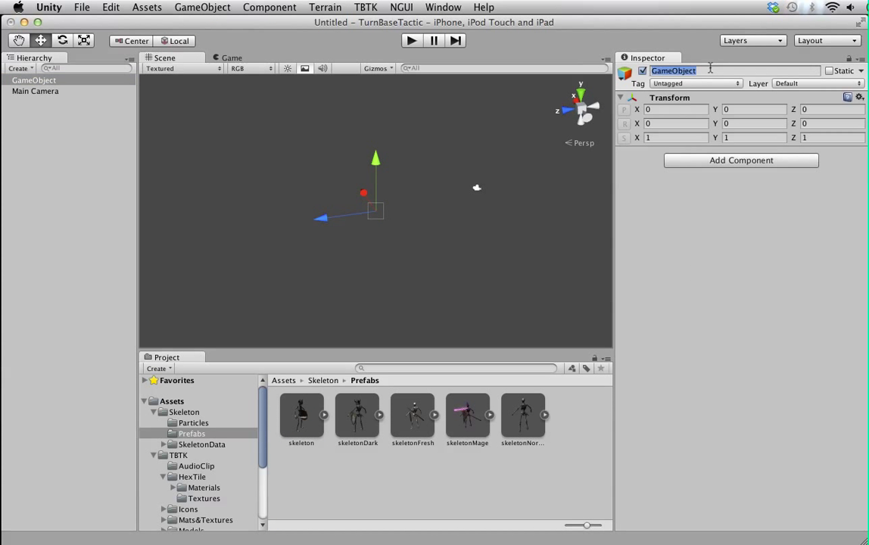
pyautogui.write('UnitSk')
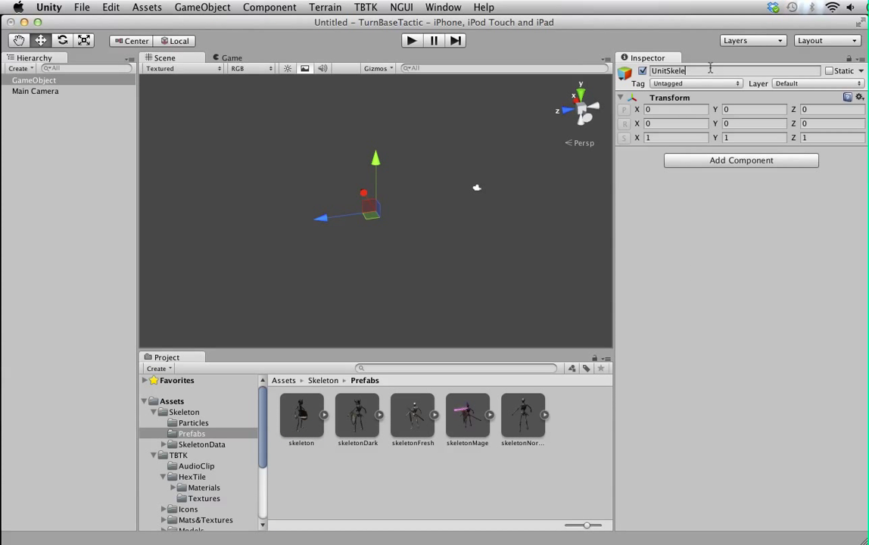
pyautogui.write('eleton')
pyautogui.press('Return')
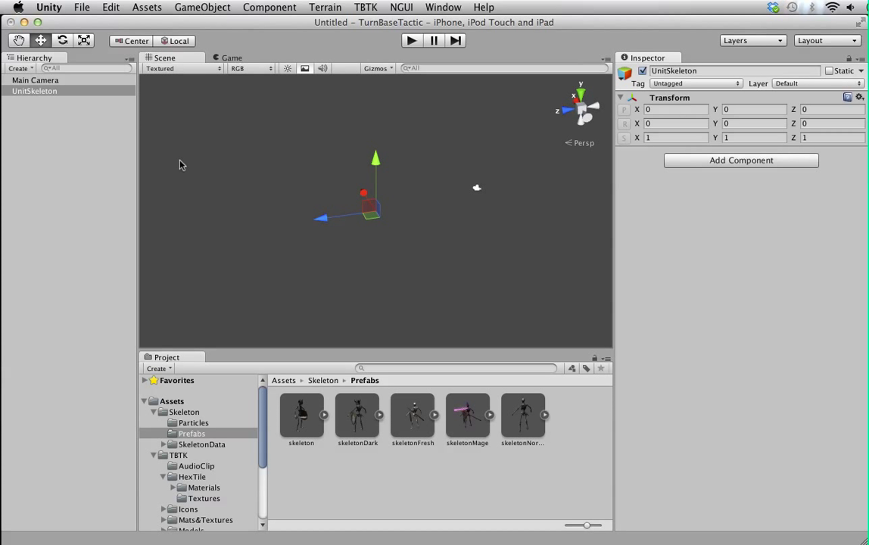
# Step: Attach the UnitTB script to UnitSkeleton, then return to the Skeleton Prefabs folder
pyautogui.click(434, 367)
pyautogui.write('Unit')
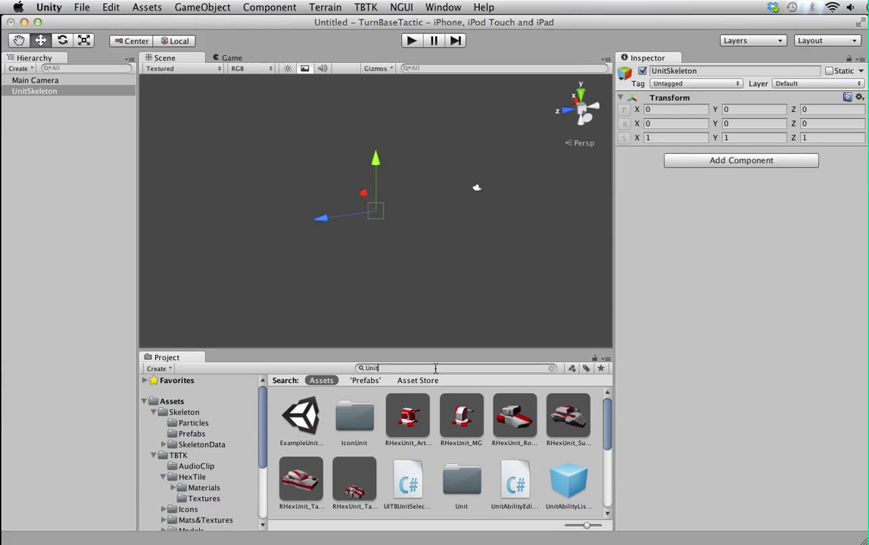
pyautogui.write('TB')
pyautogui.click(303, 418)
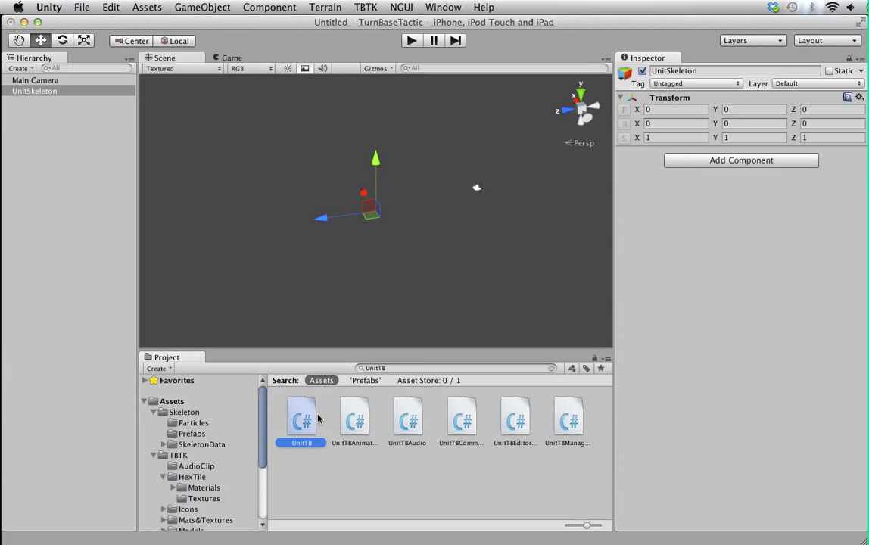
pyautogui.moveTo(318, 419); pyautogui.dragTo(658, 403)
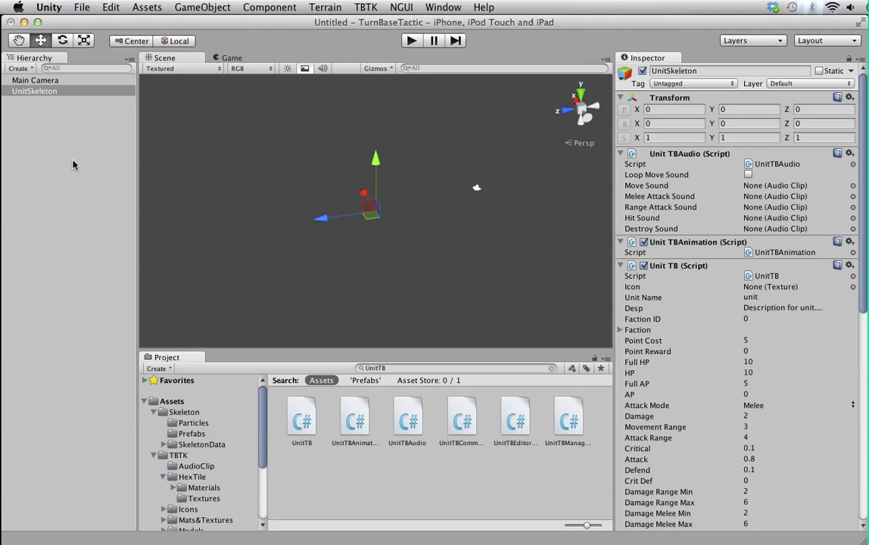
pyautogui.click(176, 412)
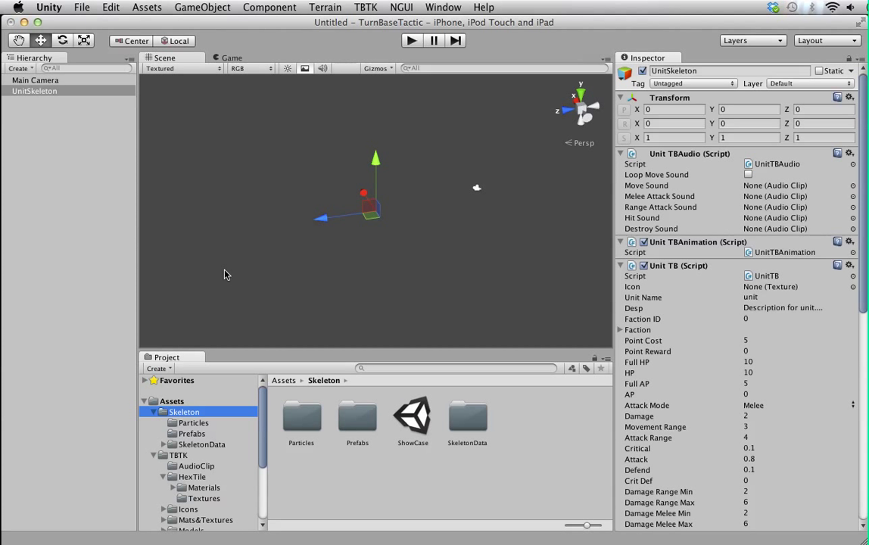
pyautogui.doubleClick(357, 428)
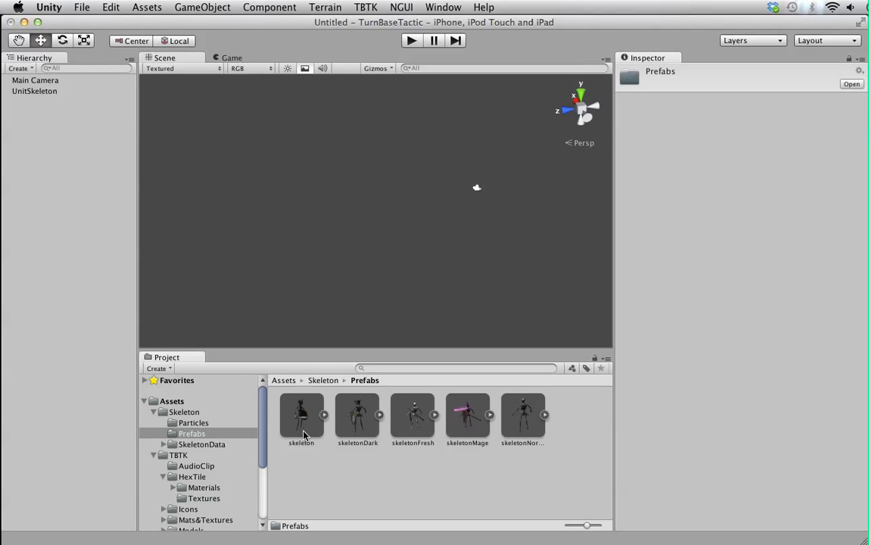
# Step: Place the skeleton prefab in the scene as a child of UnitSkeleton and adjust its position
pyautogui.moveTo(304, 435); pyautogui.dragTo(82, 303)
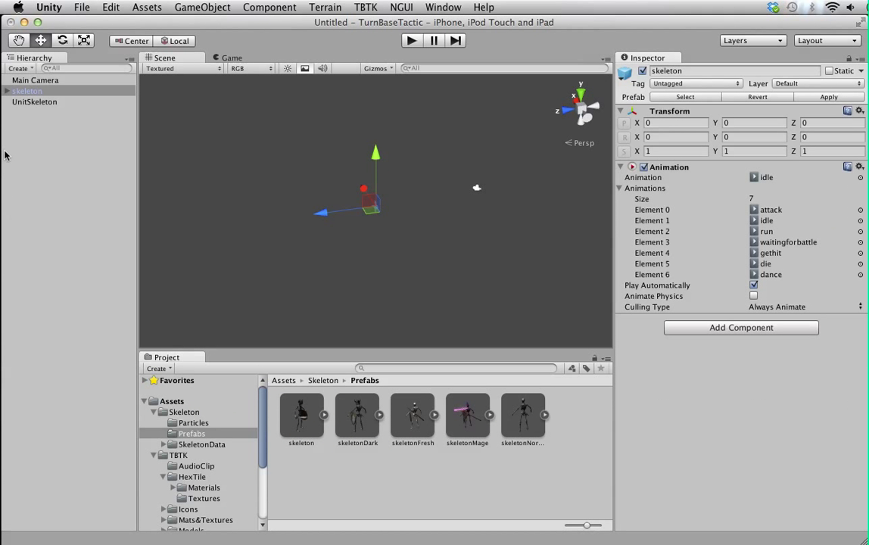
pyautogui.click(27, 92)
pyautogui.moveTo(27, 92); pyautogui.dragTo(32, 102)
pyautogui.click(6, 90)
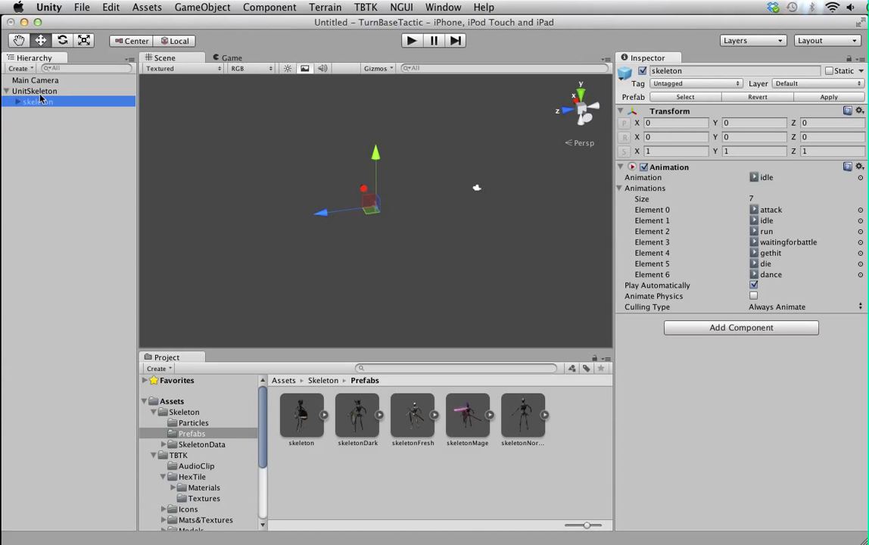
pyautogui.press('Tab')
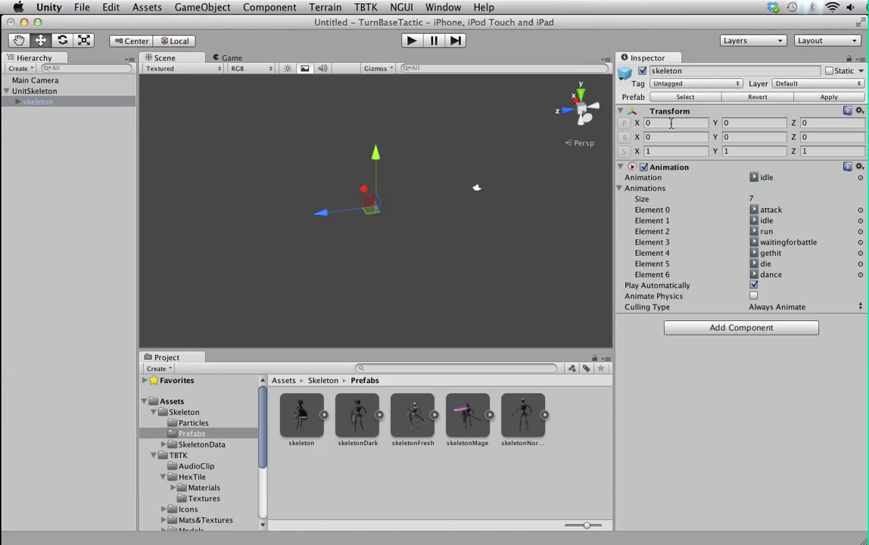
pyautogui.click(802, 123)
# Step: Save UnitSkeleton as a prefab in Assets and delete it from the scene
pyautogui.click(36, 91)
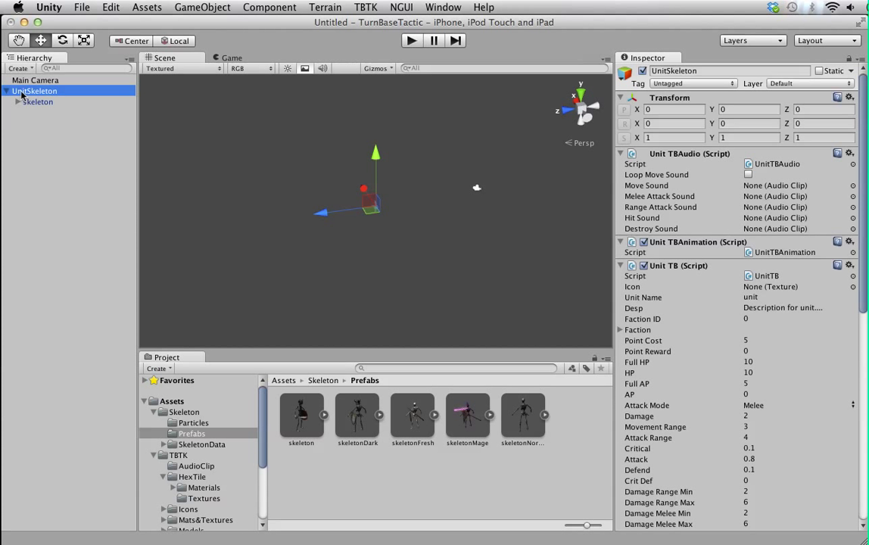
pyautogui.moveTo(21, 94); pyautogui.dragTo(172, 402)
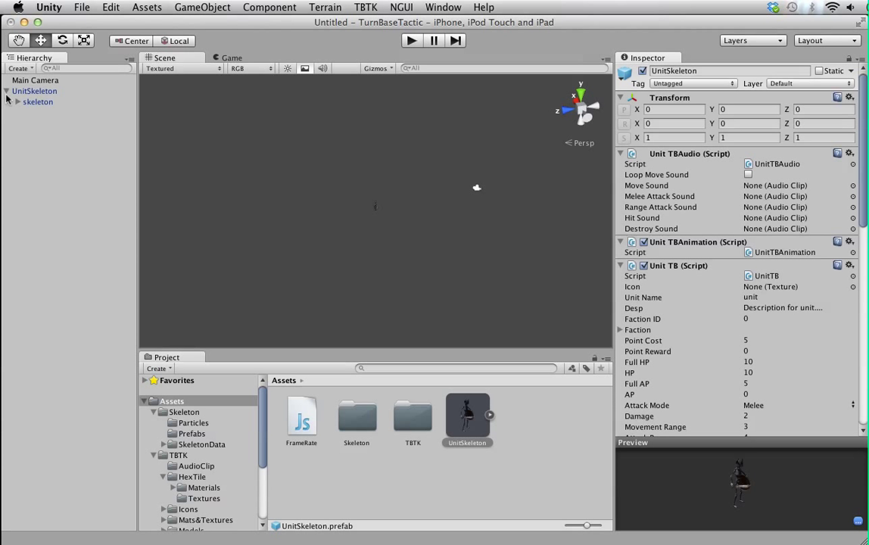
pyautogui.click(32, 91)
pyautogui.press('super+BackSpace')
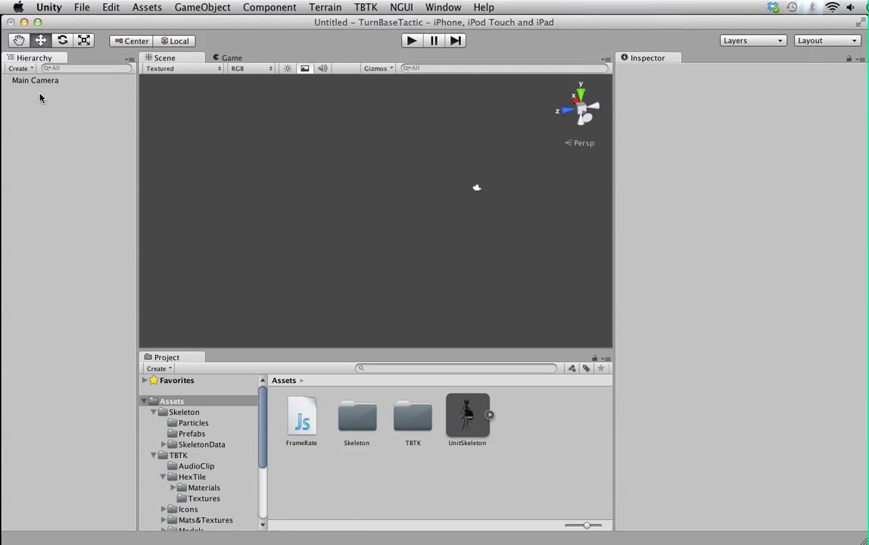
pyautogui.click(365, 7)
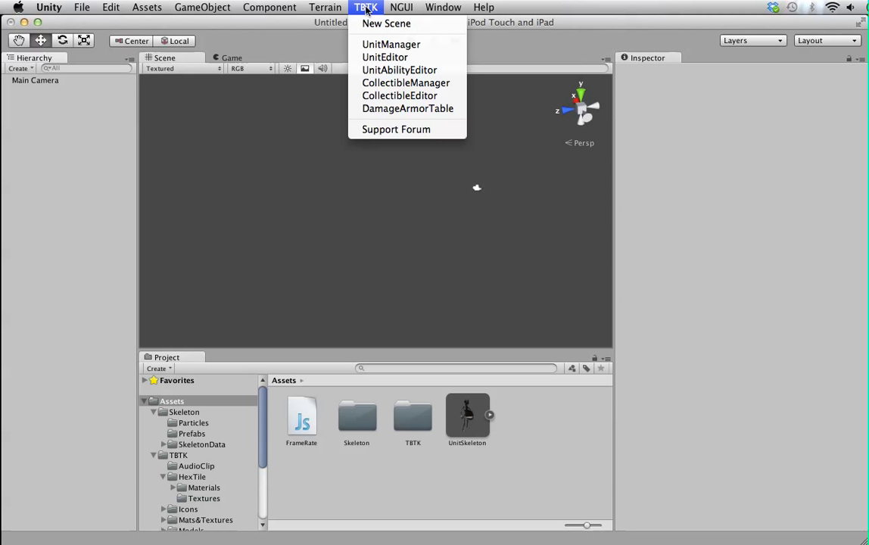
# Step: Open the TBTK unit manager and dock it beside the Inspector
pyautogui.click(386, 45)
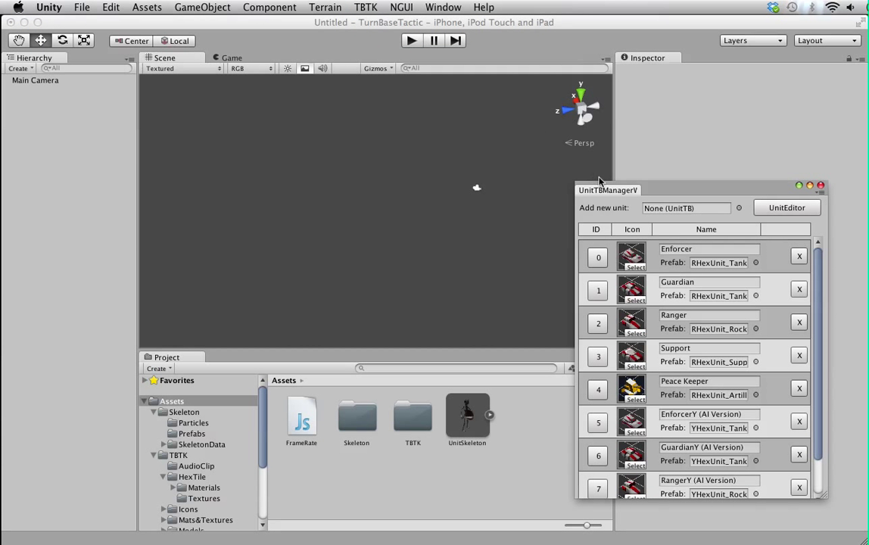
pyautogui.moveTo(605, 190); pyautogui.dragTo(801, 528)
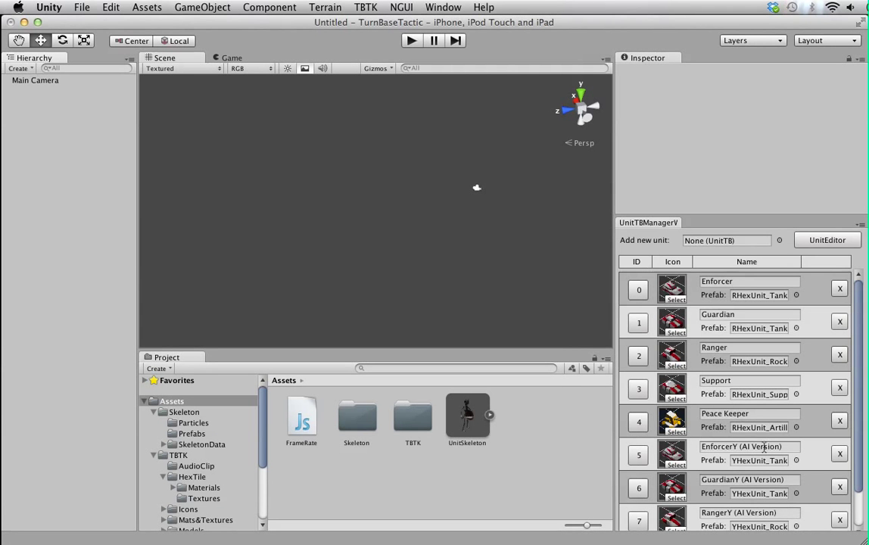
pyautogui.scroll(-2, 802, 284)
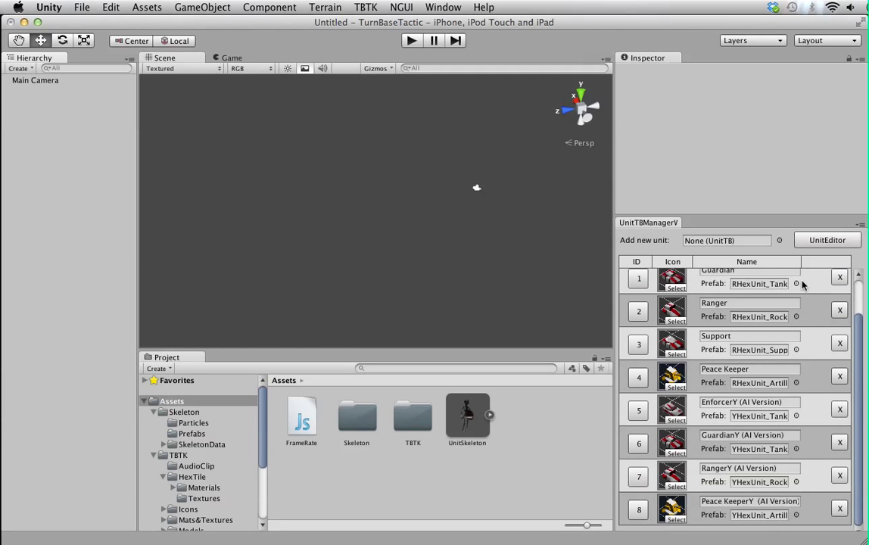
pyautogui.scroll(2, 802, 284)
pyautogui.scroll(-2, 802, 284)
pyautogui.scroll(2, 802, 284)
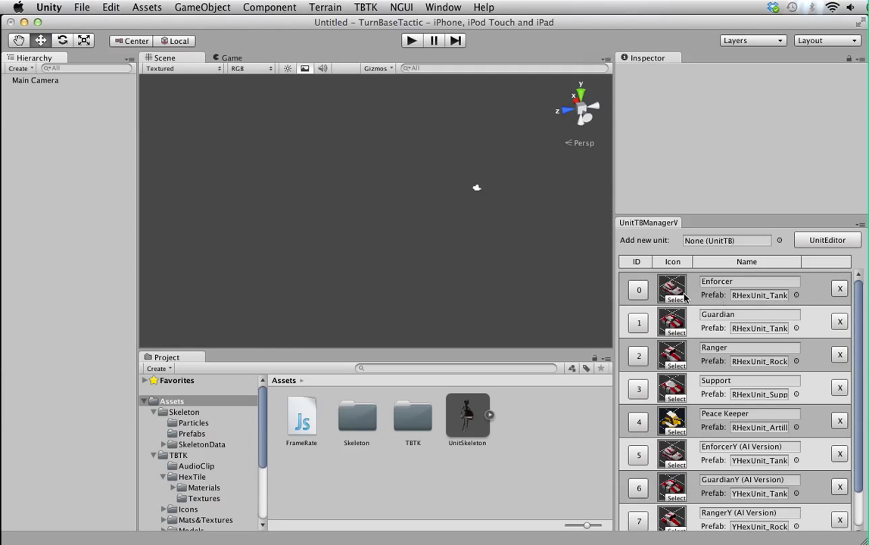
# Step: Add the UnitSkeleton prefab as a new unit in the unit manager
pyautogui.click(839, 292)
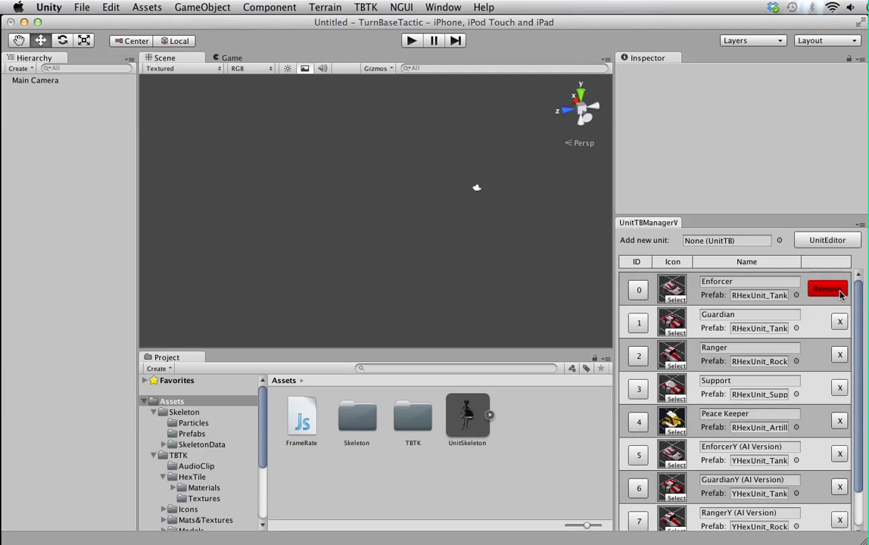
pyautogui.scroll(-2, 806, 311)
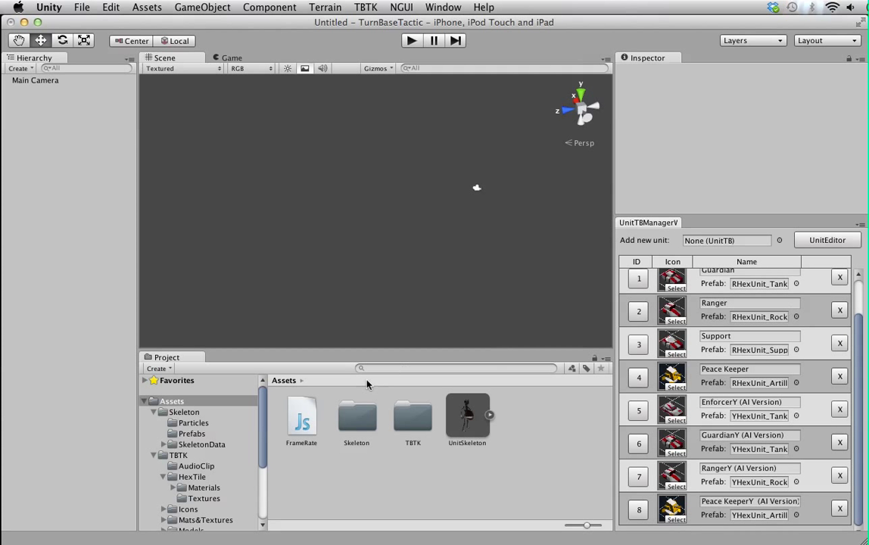
pyautogui.moveTo(475, 415); pyautogui.dragTo(701, 242)
pyautogui.scroll(-3, 739, 364)
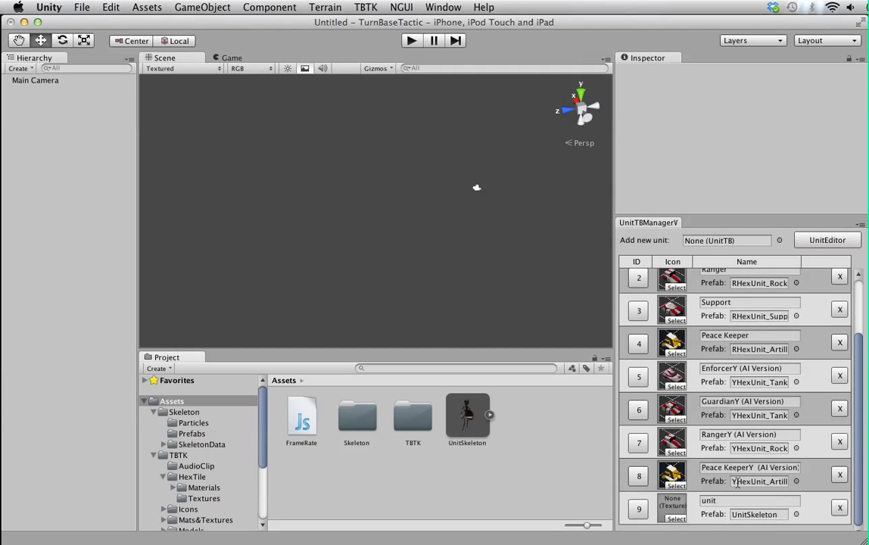
pyautogui.click(755, 515)
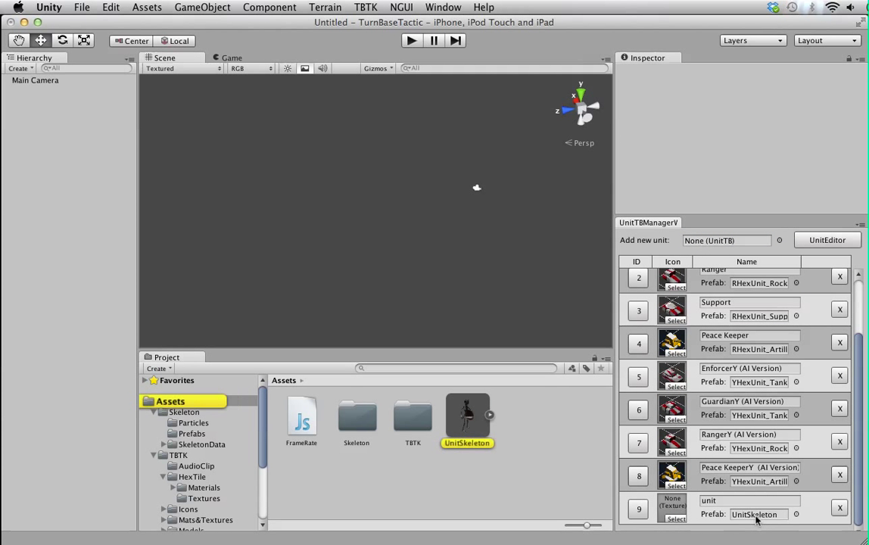
# Step: Name unit 9 Skeleton and give it the orange SkullLightning icon
pyautogui.doubleClick(719, 500)
pyautogui.write('Skeleton')
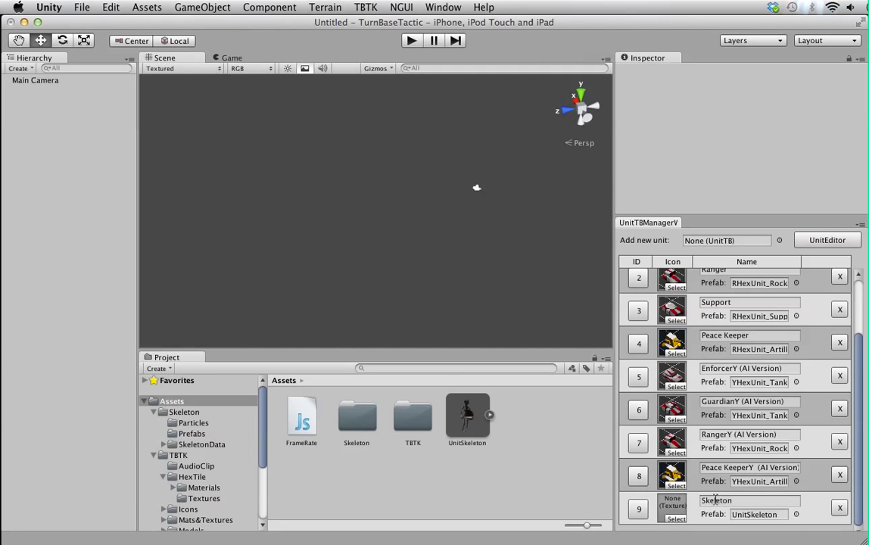
pyautogui.click(676, 519)
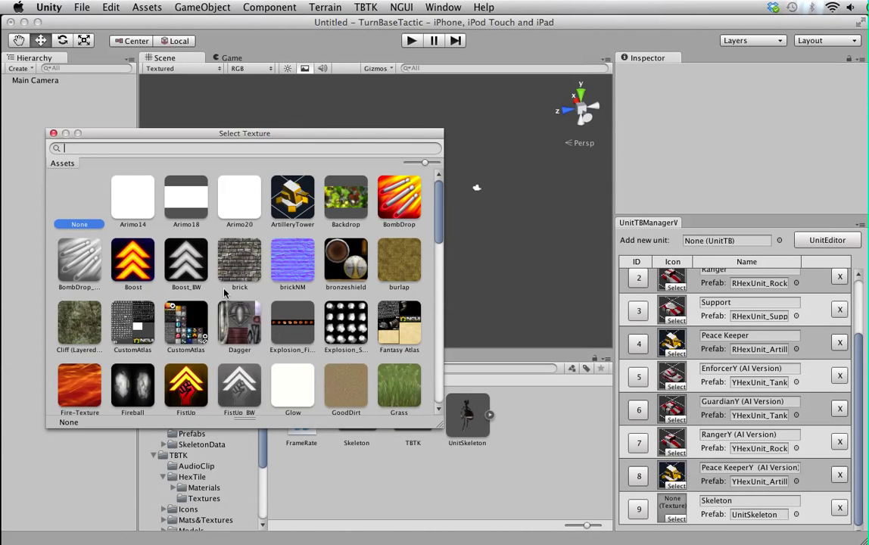
pyautogui.scroll(-10, 224, 292)
pyautogui.doubleClick(76, 190)
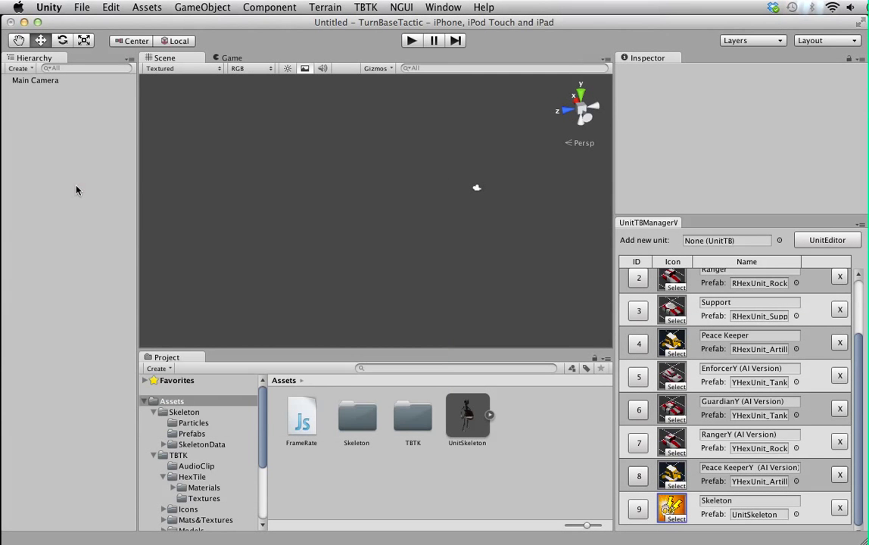
# Step: Open the unit editor with Skeleton selected as the edited unit
pyautogui.click(827, 240)
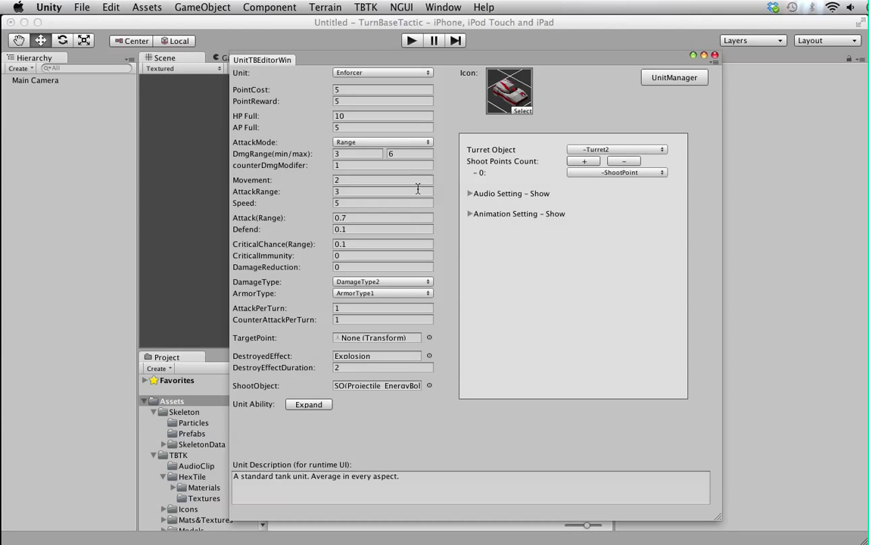
pyautogui.click(378, 75)
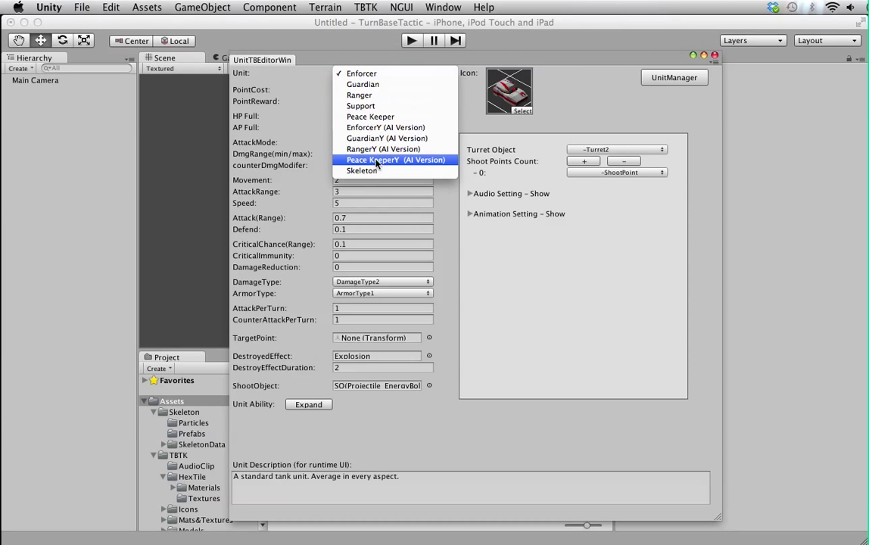
pyautogui.click(375, 171)
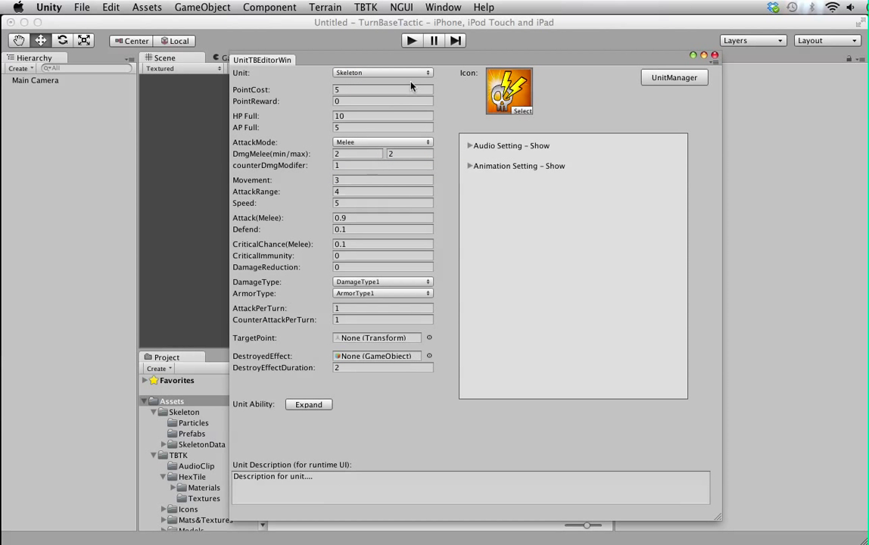
pyautogui.moveTo(332, 61); pyautogui.dragTo(303, 72)
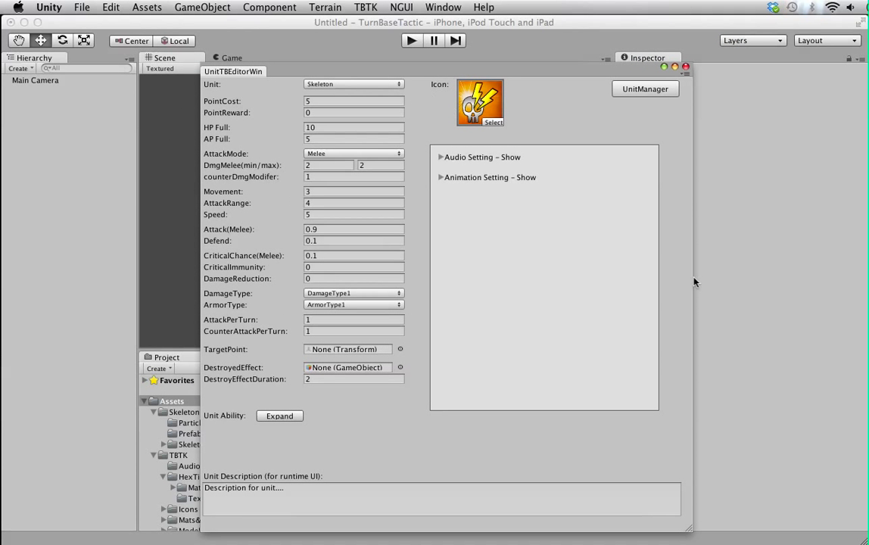
pyautogui.click(341, 85)
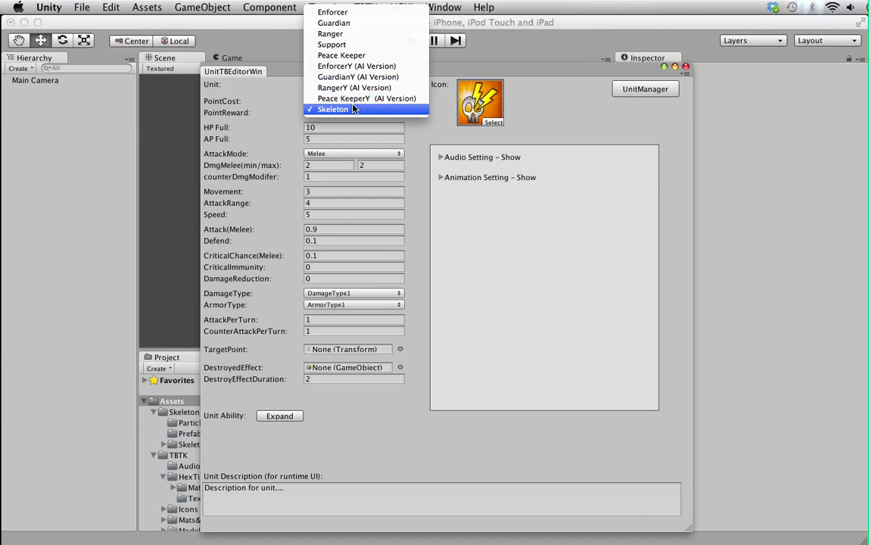
pyautogui.click(353, 109)
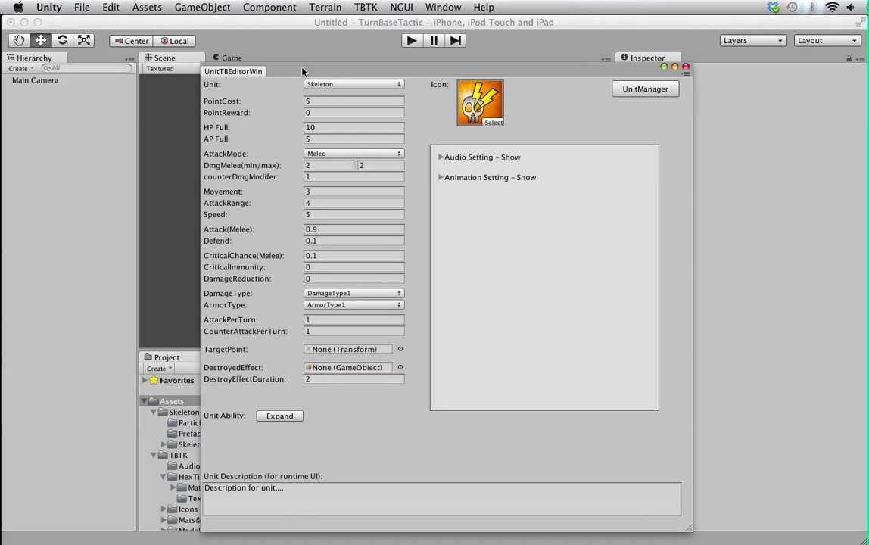
pyautogui.moveTo(303, 70); pyautogui.dragTo(310, 66)
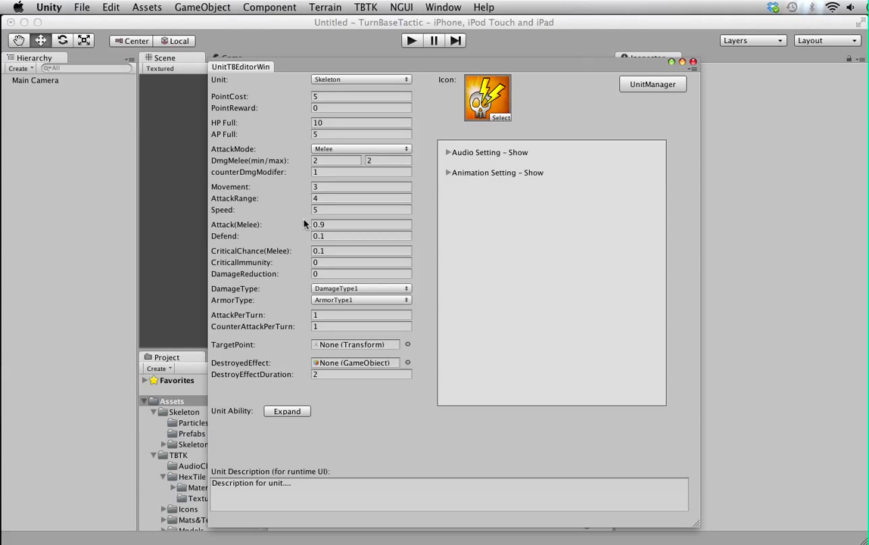
# Step: Keep Melee attack mode, review unit abilities, and expand Animation Setting
pyautogui.click(388, 150)
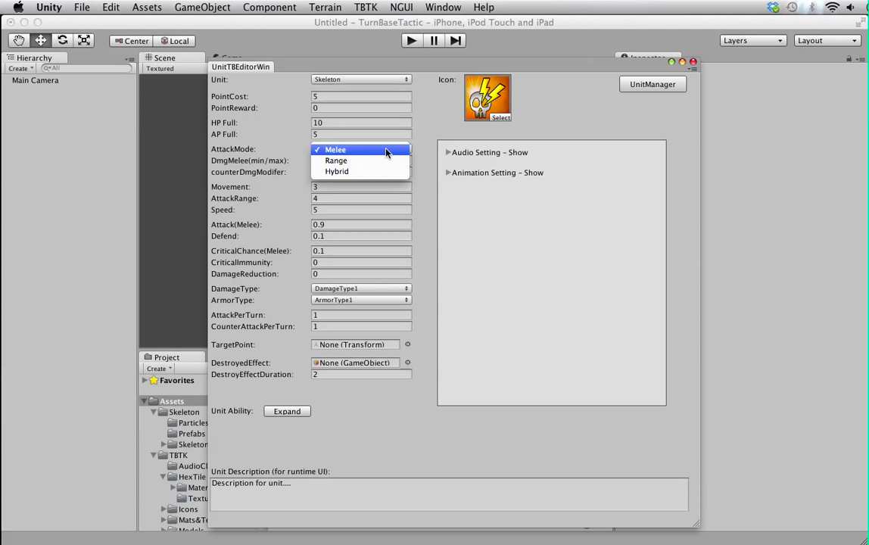
pyautogui.click(331, 150)
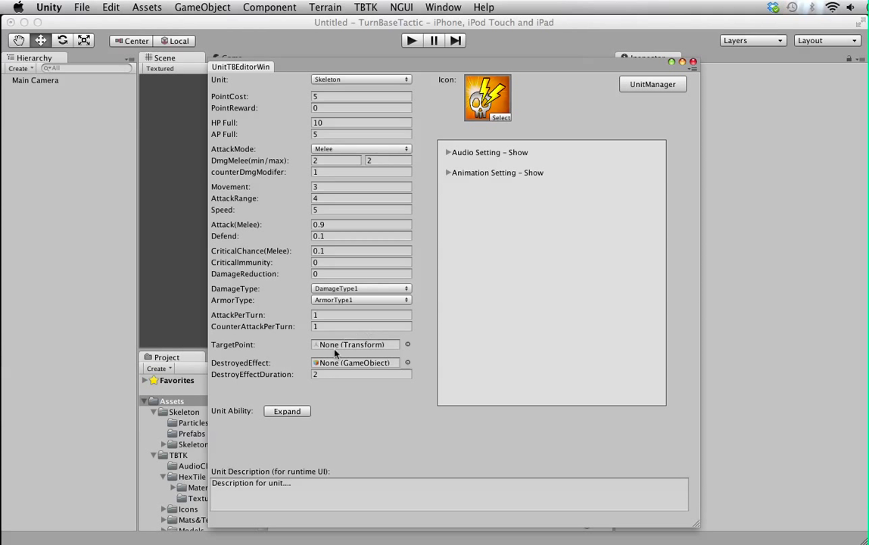
pyautogui.click(298, 412)
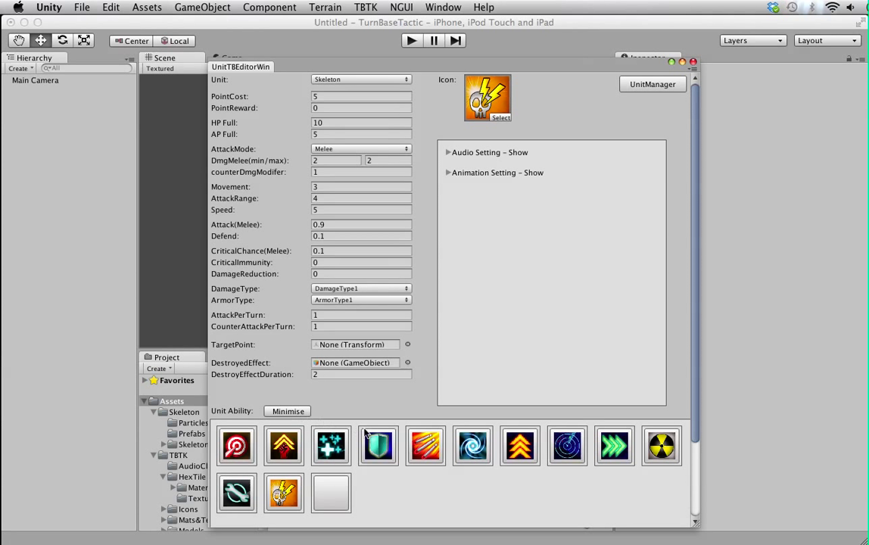
pyautogui.click(288, 411)
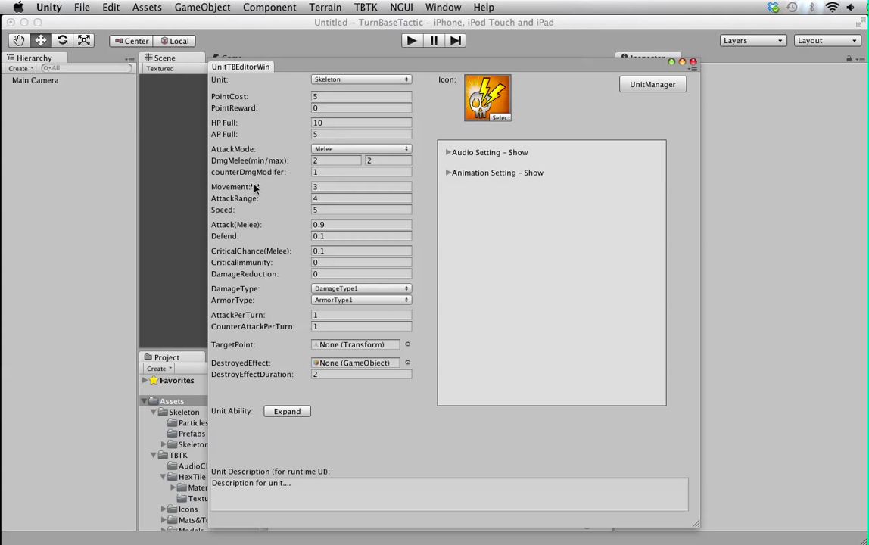
pyautogui.click(449, 174)
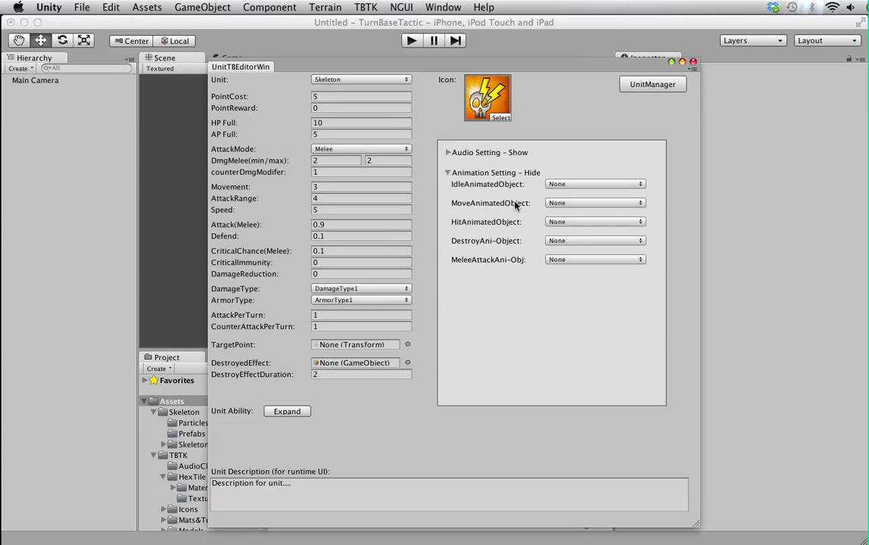
# Step: Check the IdleAnimatedObject bone list and dismiss it without choosing
pyautogui.click(565, 187)
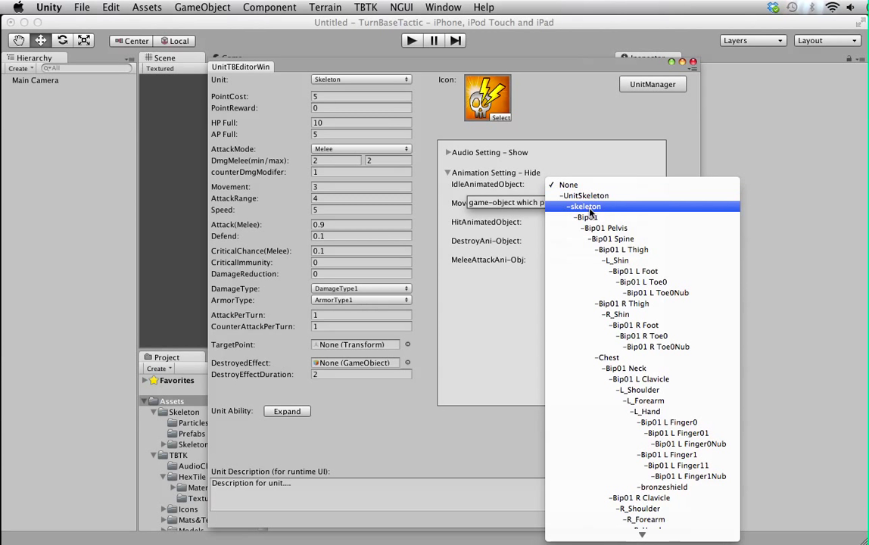
pyautogui.click(427, 251)
# Step: Close the unit editor and inspect the UnitSkeleton prefab's skeleton animation clips
pyautogui.press('super+w')
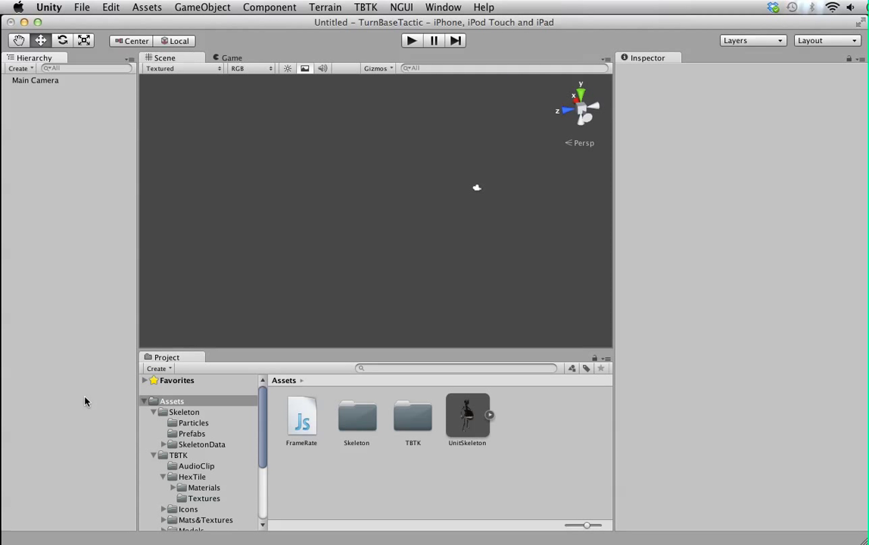
pyautogui.click(477, 414)
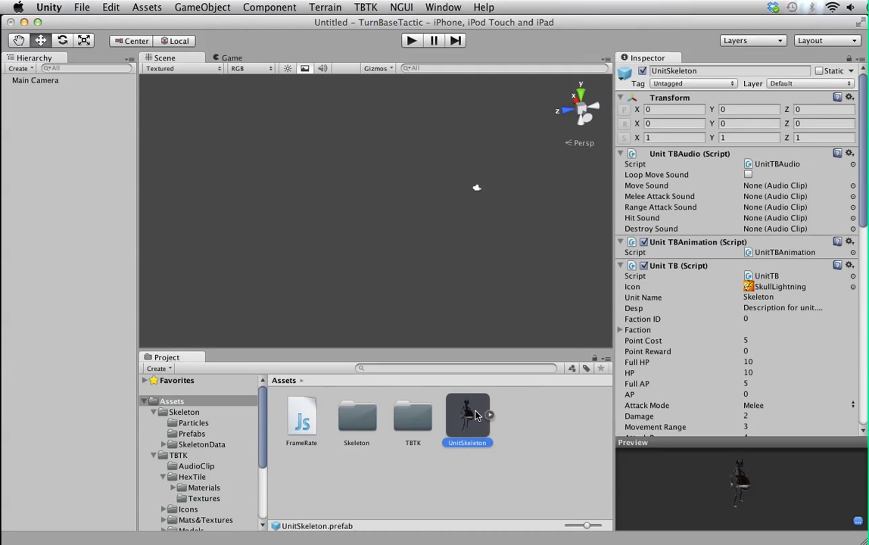
pyautogui.click(490, 415)
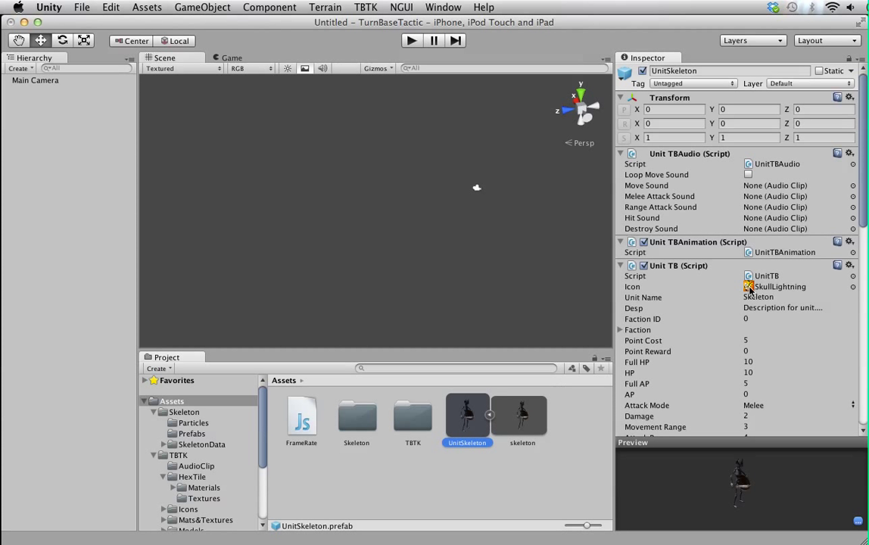
pyautogui.scroll(-10, 750, 291)
pyautogui.click(521, 417)
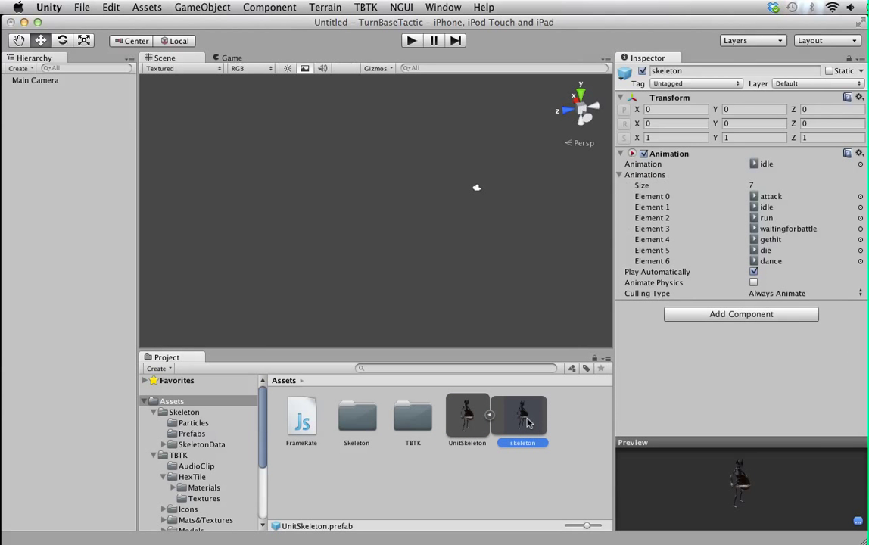
# Step: Place UnitSkeleton in the scene and select its skeleton child's Animation component
pyautogui.moveTo(467, 415); pyautogui.dragTo(47, 251)
pyautogui.click(6, 91)
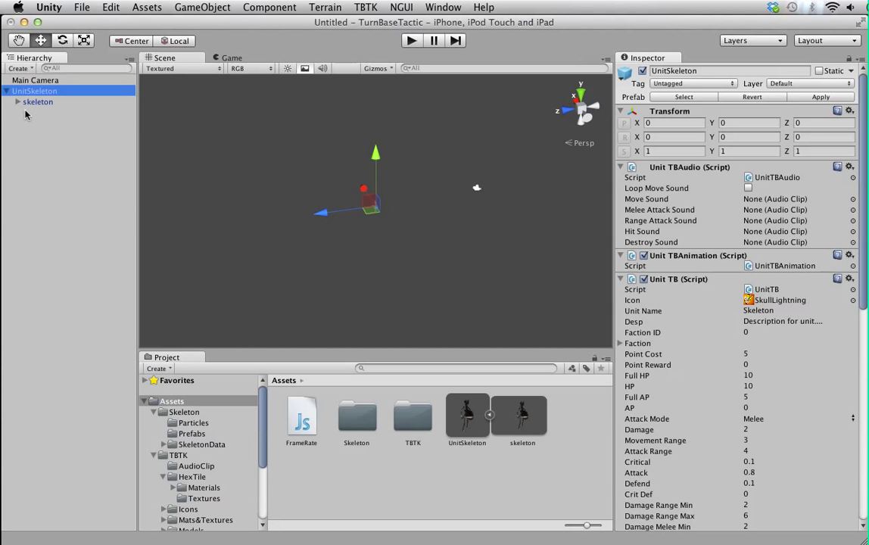
pyautogui.click(17, 102)
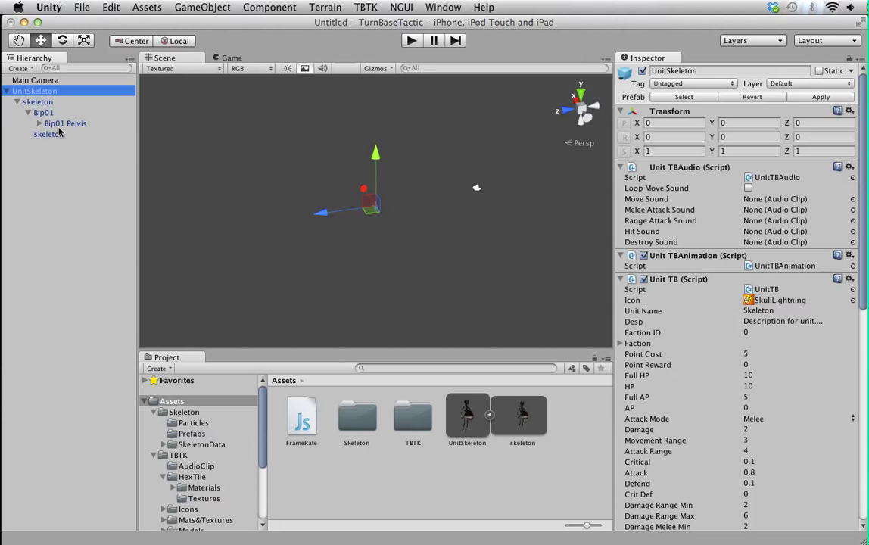
pyautogui.click(36, 104)
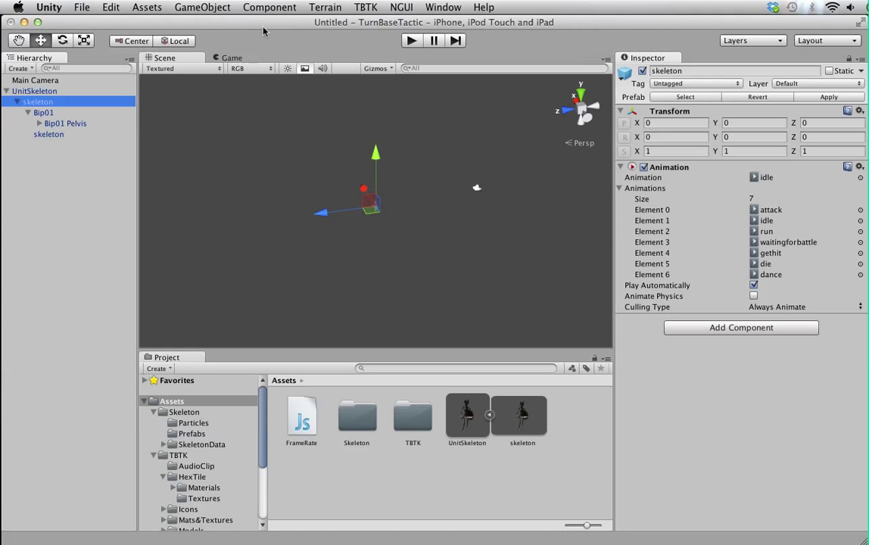
# Step: Reopen TBTK's UnitEditor and check the empty IdleAnimatedObject options
pyautogui.click(361, 8)
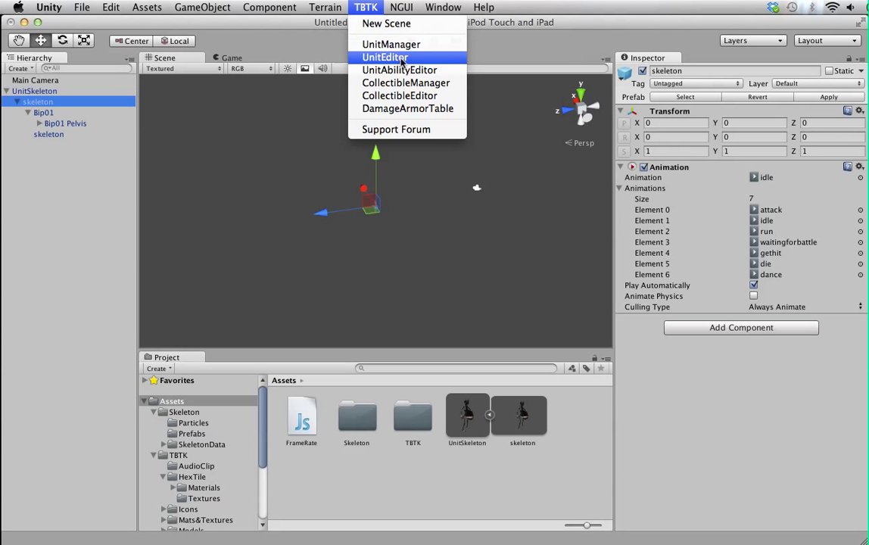
pyautogui.click(360, 56)
pyautogui.click(574, 184)
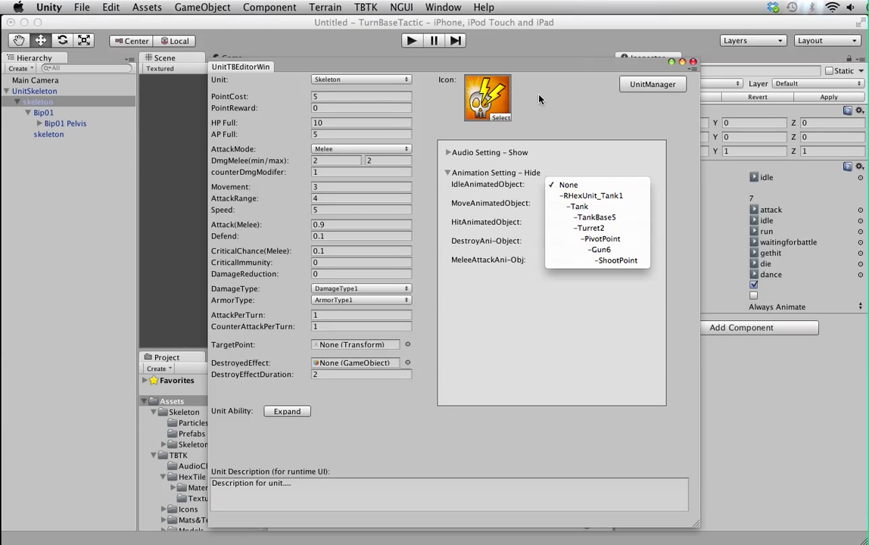
pyautogui.click(540, 74)
pyautogui.moveTo(541, 72); pyautogui.dragTo(512, 71)
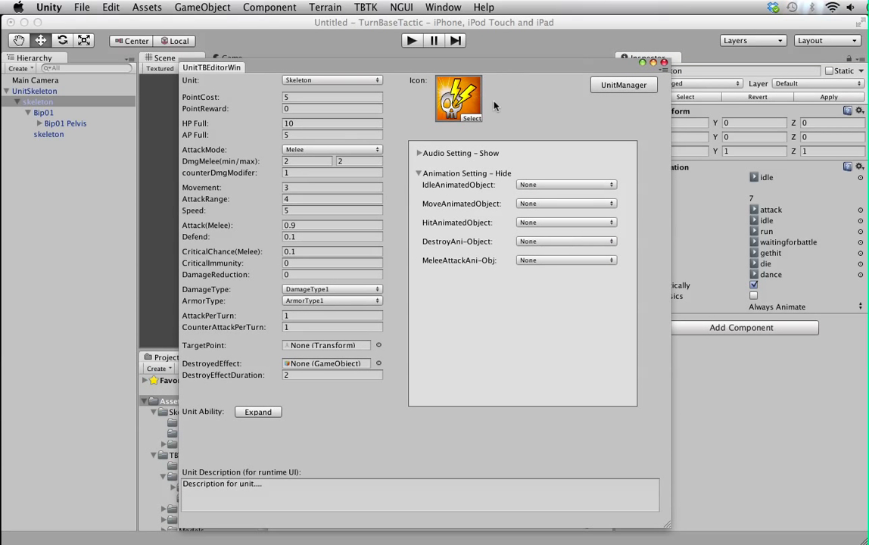
pyautogui.click(550, 185)
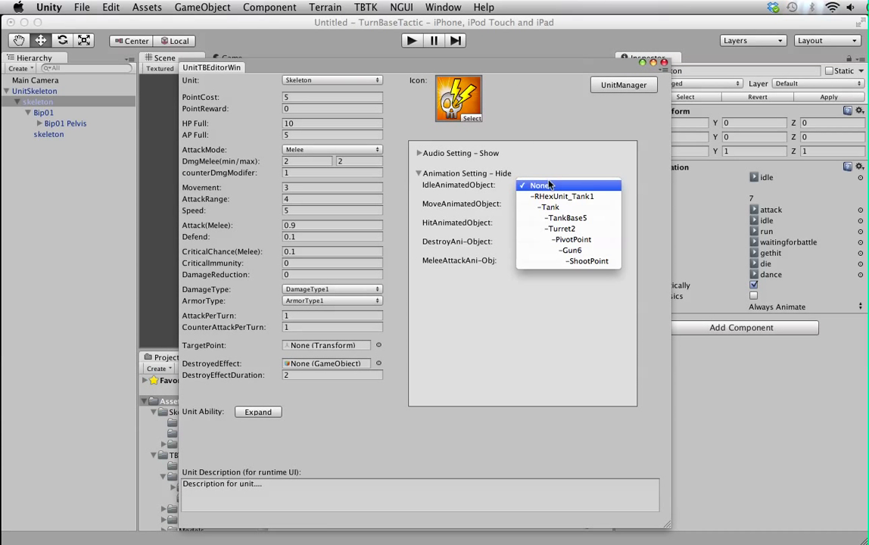
pyautogui.click(314, 85)
# Step: Switch the unit to GuardianY and back to Skeleton to list UnitSkeleton's bones
pyautogui.click(309, 80)
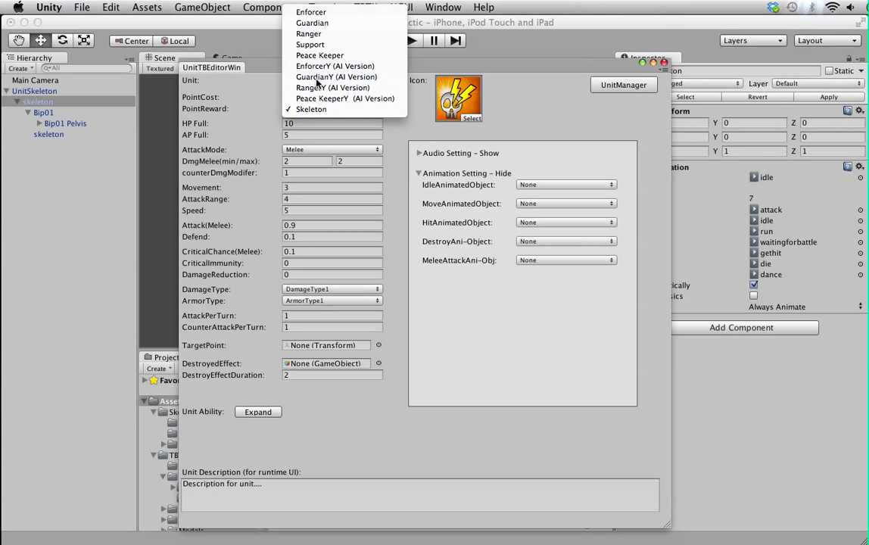
pyautogui.click(333, 80)
pyautogui.click(333, 84)
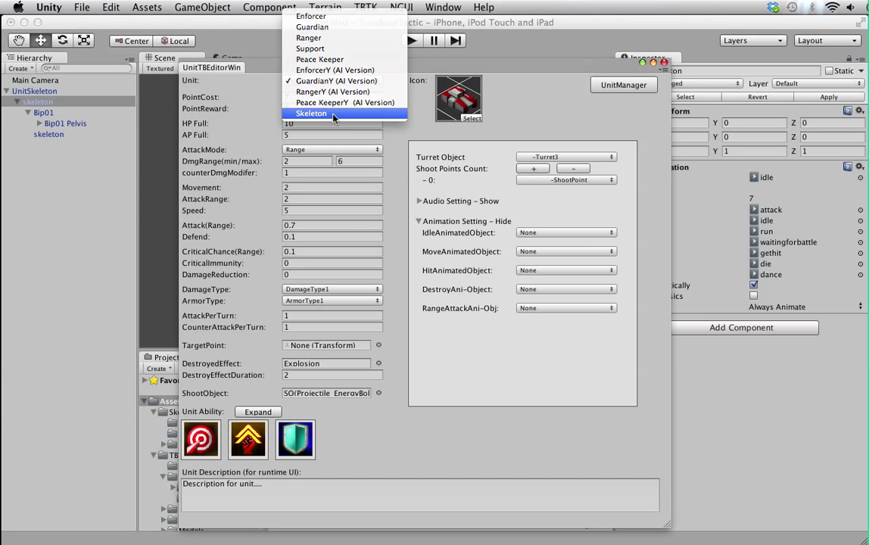
pyautogui.click(334, 114)
pyautogui.click(551, 185)
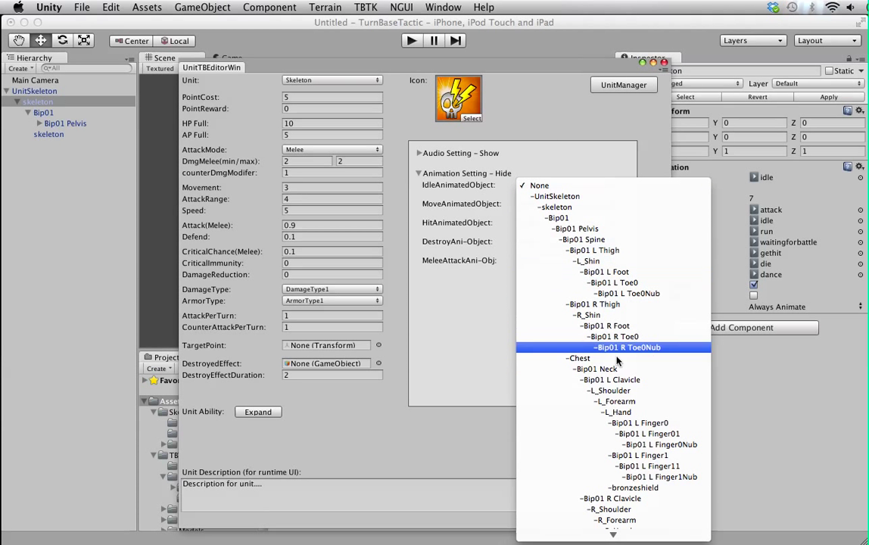
# Step: Set the idle, destroy, melee-attack and move animated objects all to skeleton
pyautogui.click(561, 209)
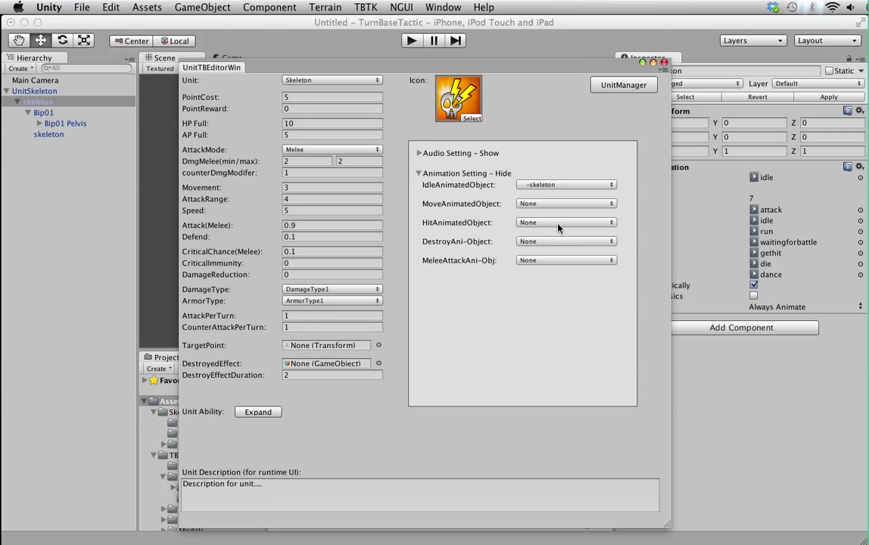
pyautogui.click(569, 241)
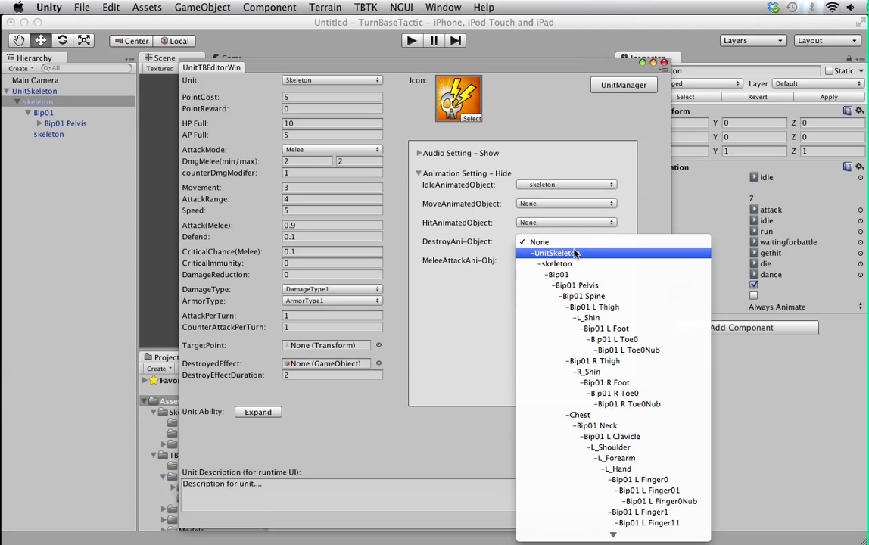
pyautogui.click(559, 263)
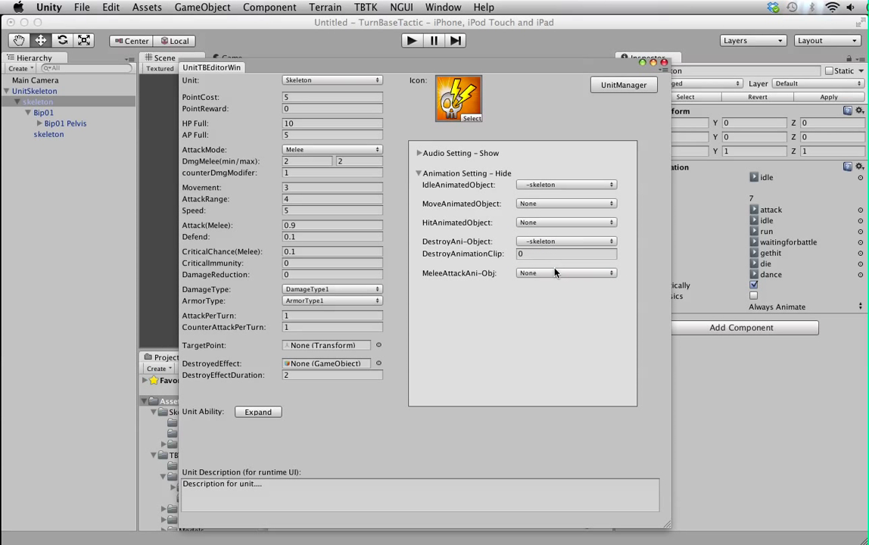
pyautogui.click(552, 275)
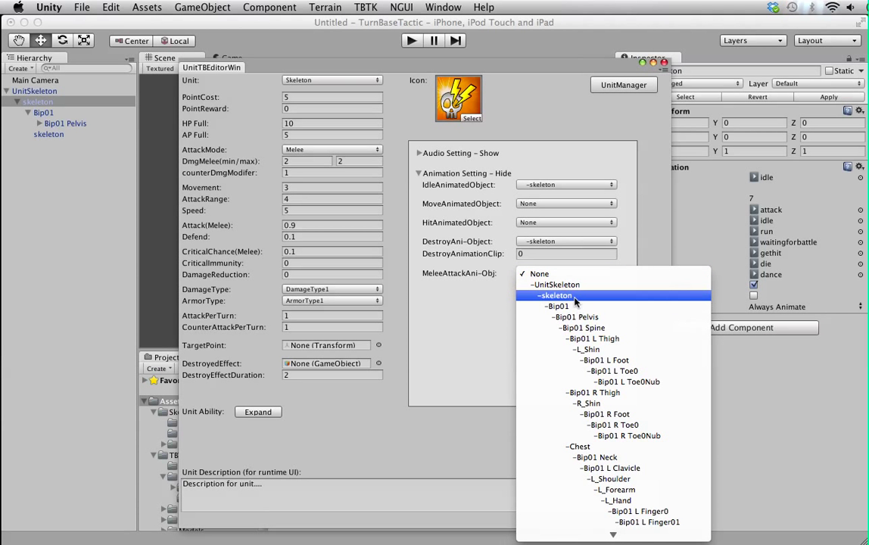
pyautogui.click(572, 297)
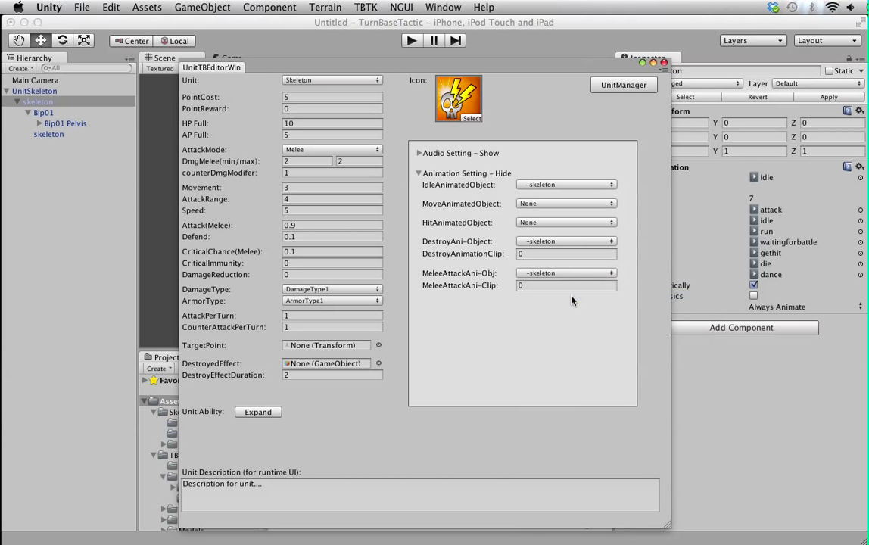
pyautogui.click(536, 204)
pyautogui.click(559, 226)
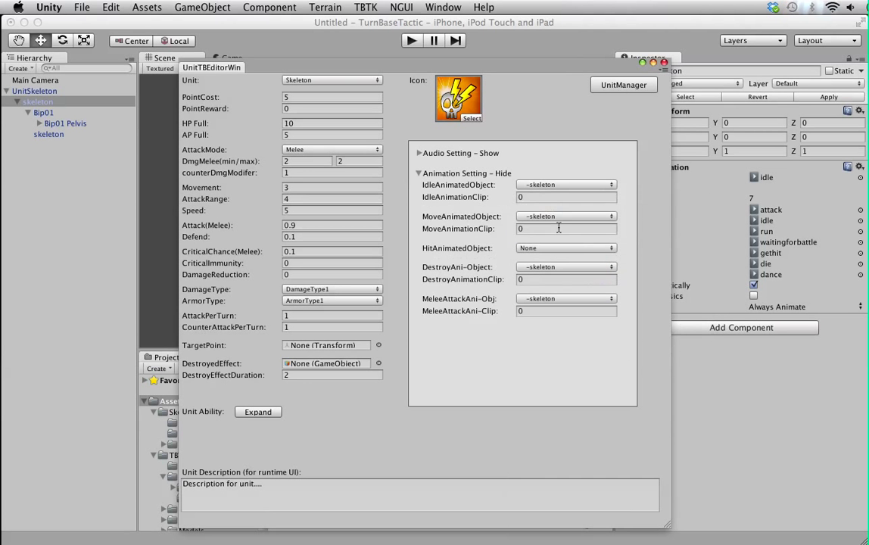
pyautogui.click(523, 196)
# Step: Set the idle, destroy and melee-attack animation clip counts to 1
pyautogui.write('1')
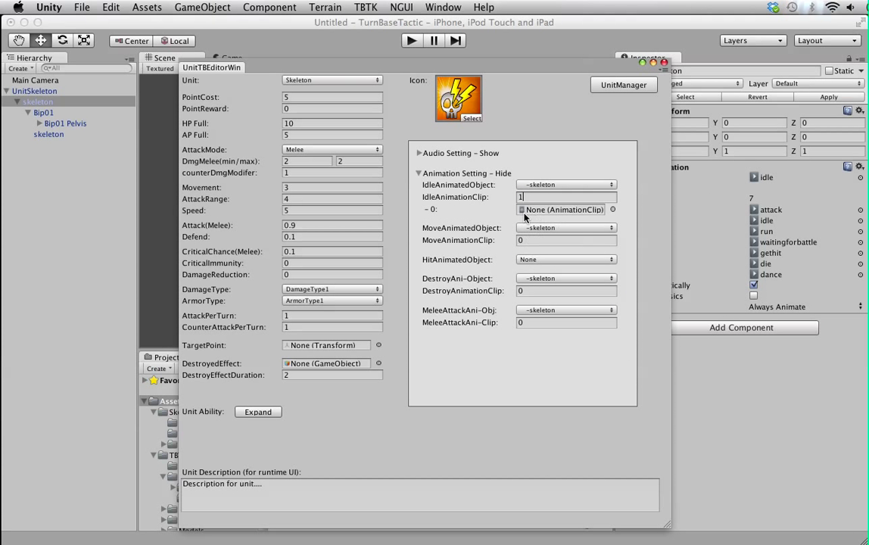
pyautogui.click(524, 291)
pyautogui.write('1')
pyautogui.click(524, 334)
pyautogui.write('1')
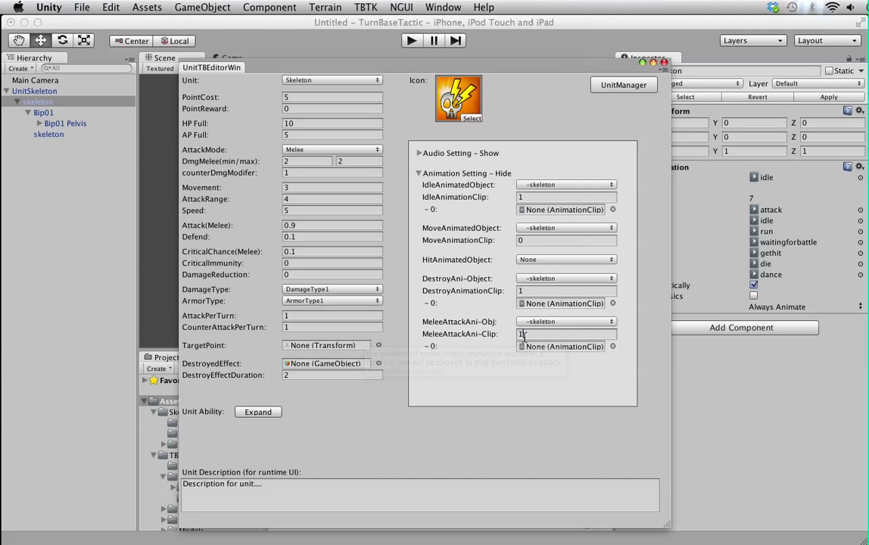
# Step: Assign the attack clip to melee attack and the die clip to destroy
pyautogui.click(612, 346)
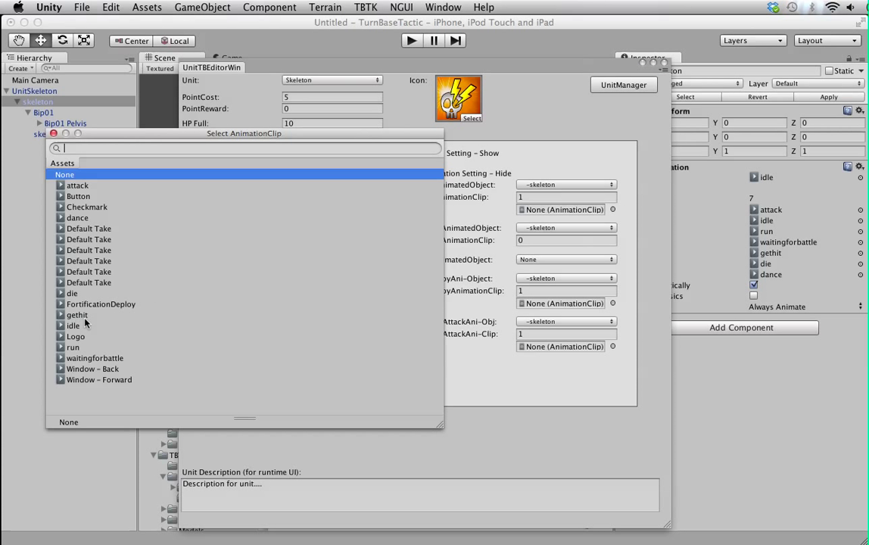
pyautogui.click(80, 186)
pyautogui.click(81, 189)
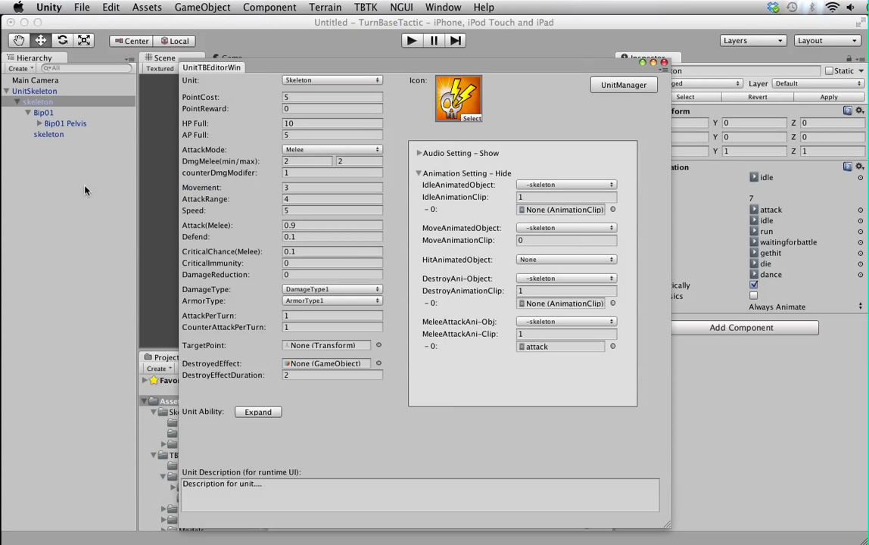
pyautogui.click(613, 303)
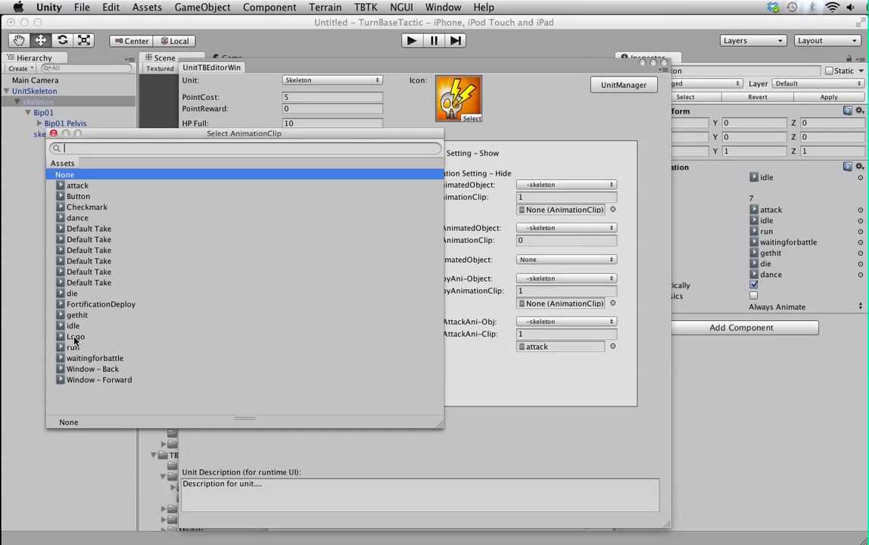
pyautogui.doubleClick(77, 296)
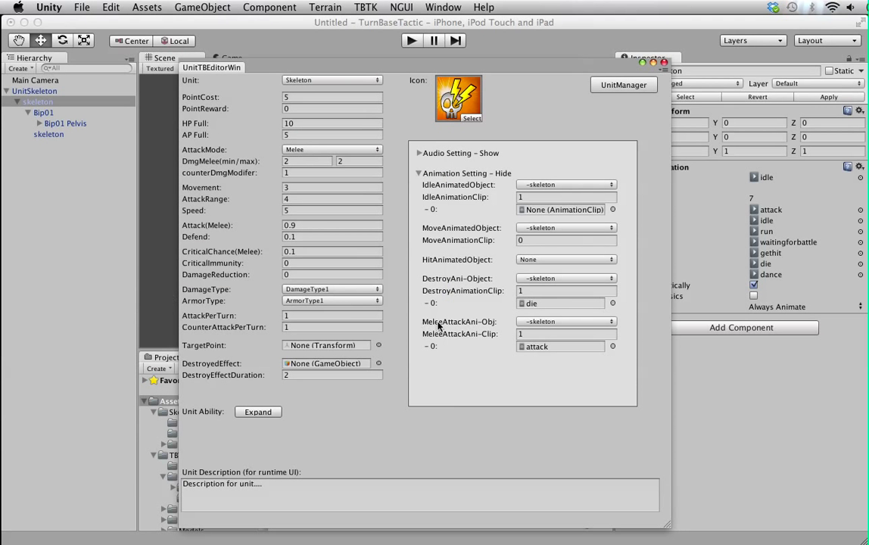
# Step: Give move one run clip, assign waitingforbattle to idle, and close the editor
pyautogui.click(534, 240)
pyautogui.write('1')
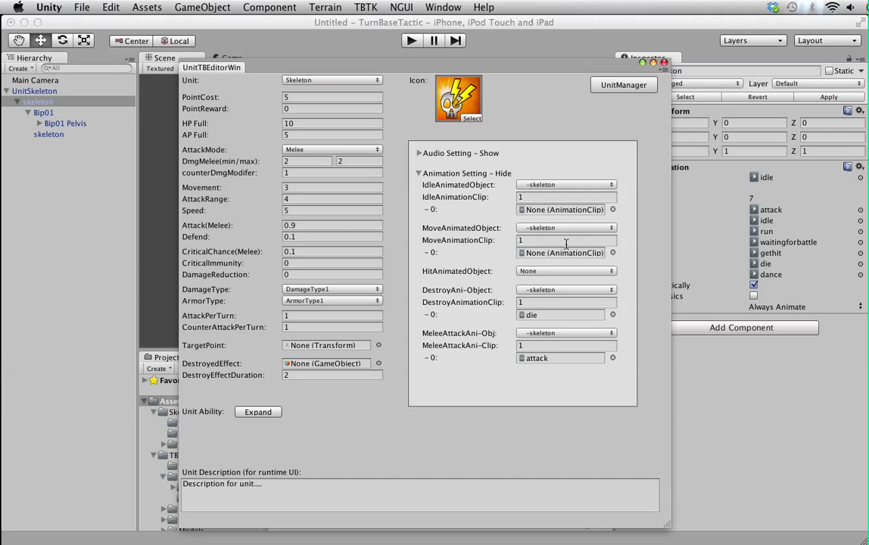
pyautogui.click(612, 252)
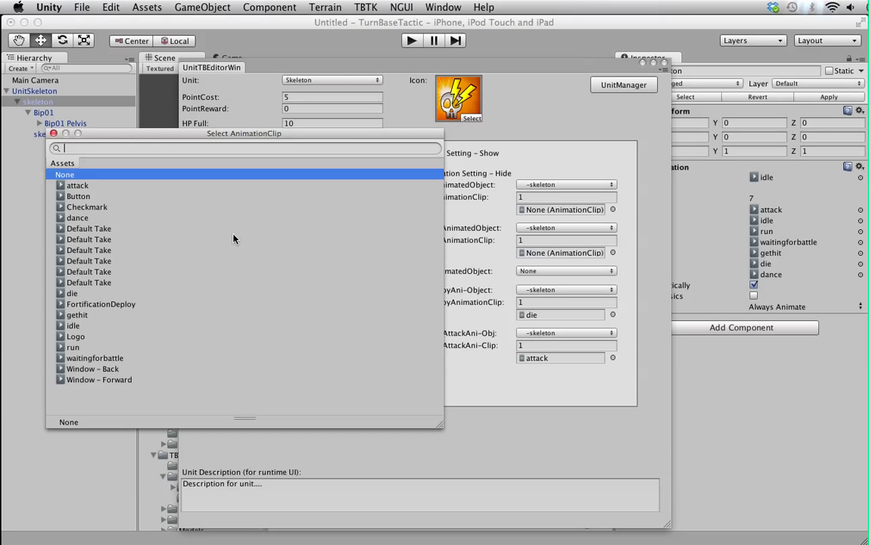
pyautogui.doubleClick(75, 347)
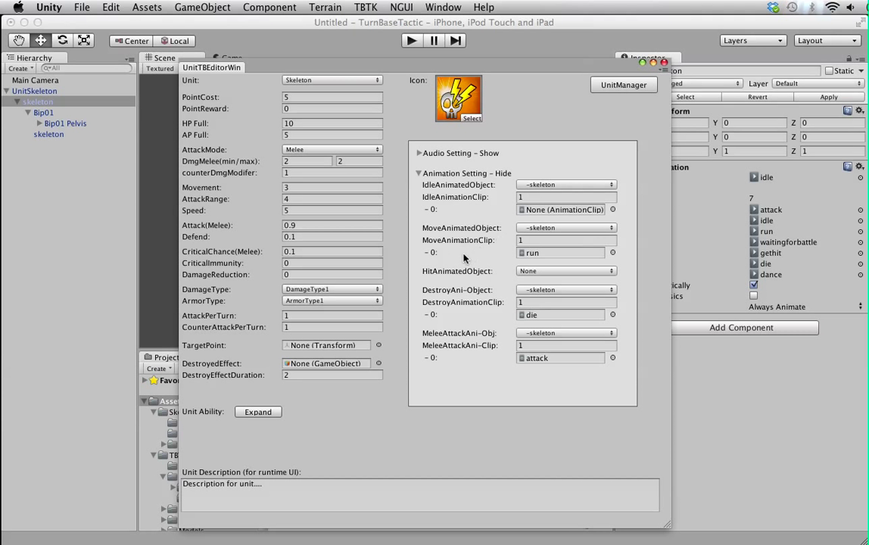
pyautogui.click(612, 210)
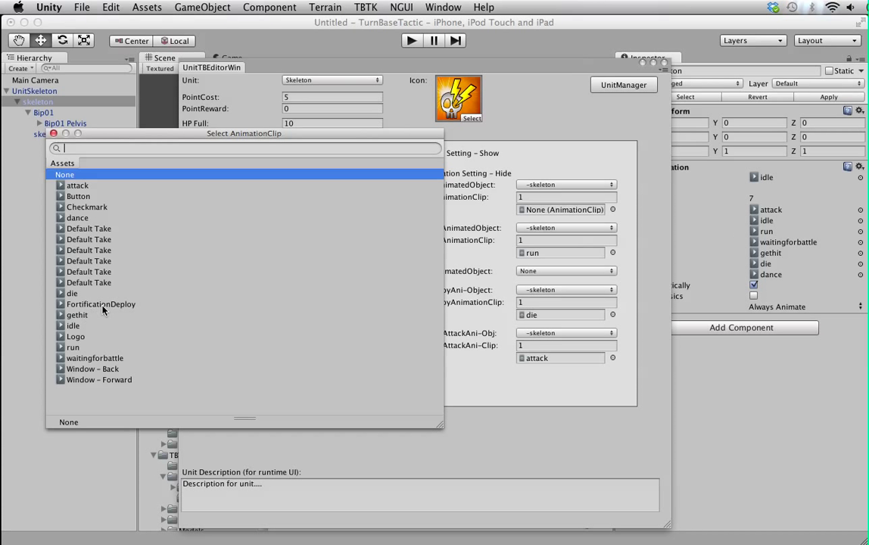
pyautogui.doubleClick(95, 360)
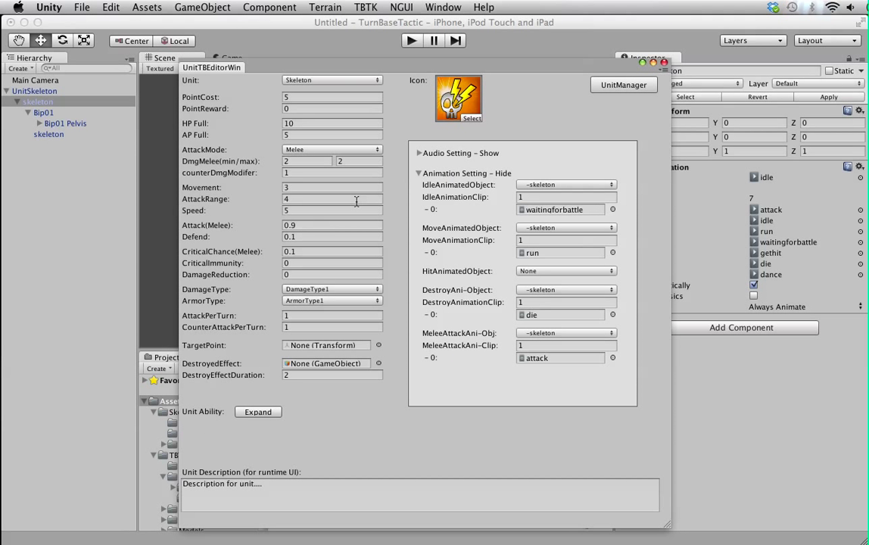
pyautogui.click(665, 63)
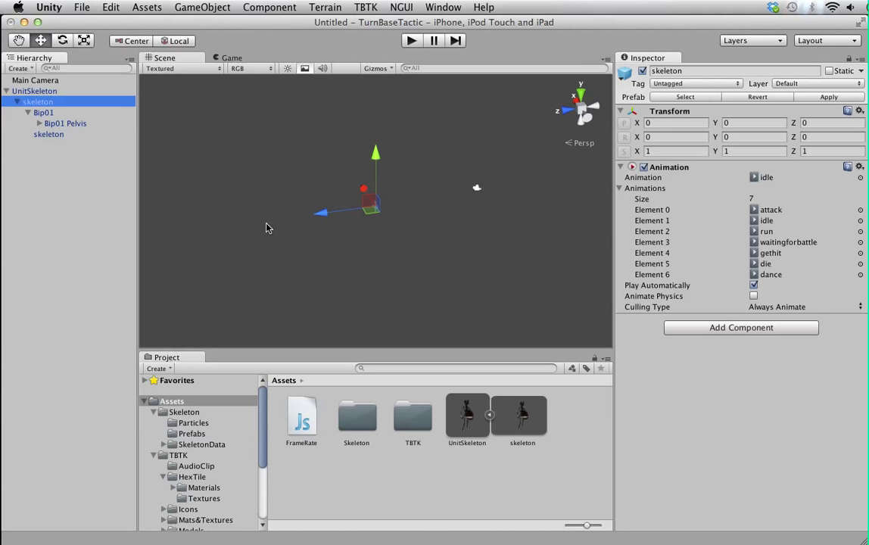
# Step: Delete UnitSkeleton from the scene and show the TBTK Scenes folder contents
pyautogui.click(47, 90)
pyautogui.press('super+BackSpace')
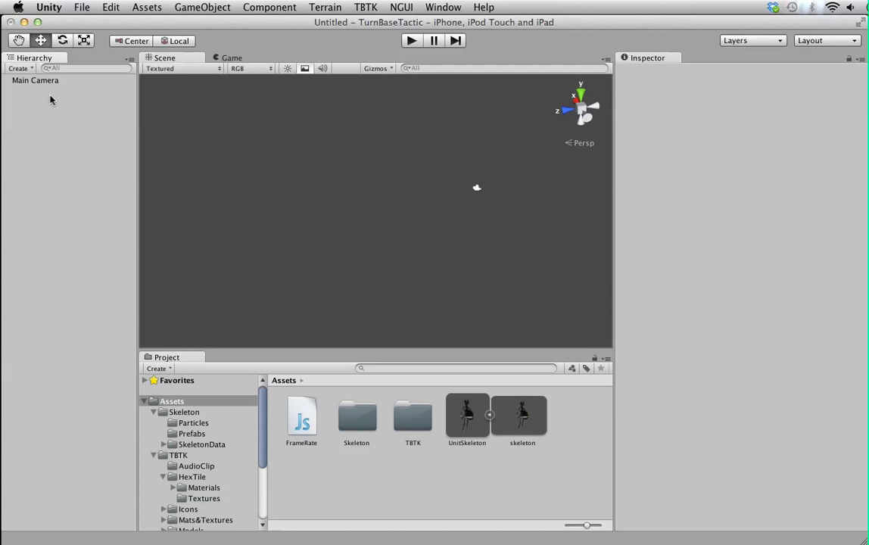
pyautogui.scroll(-5, 189, 440)
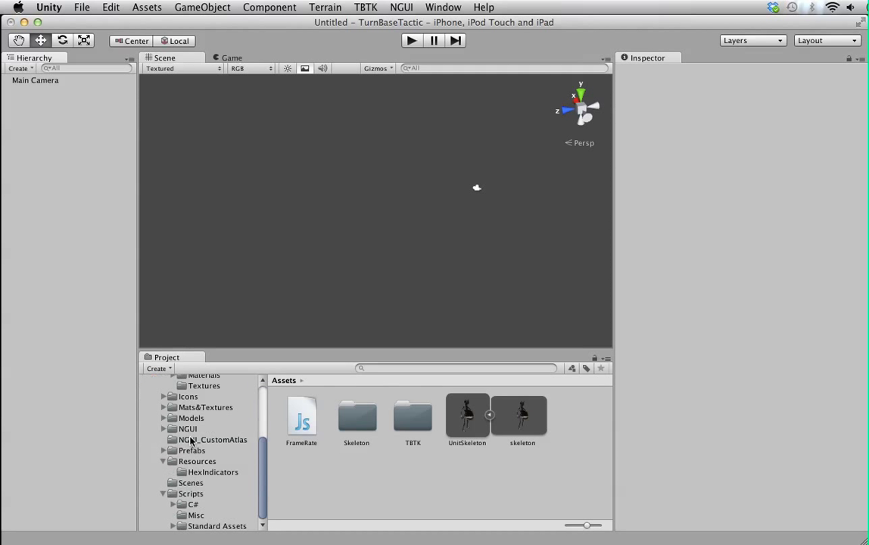
pyautogui.click(189, 483)
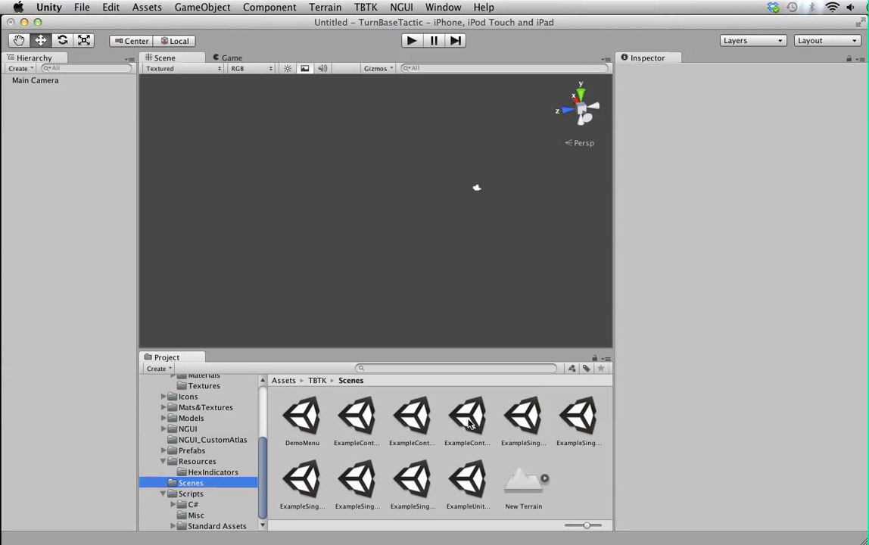
# Step: Open ExampleSingleBasic without saving the untitled scene, and expand TBTK in the Hierarchy
pyautogui.doubleClick(523, 415)
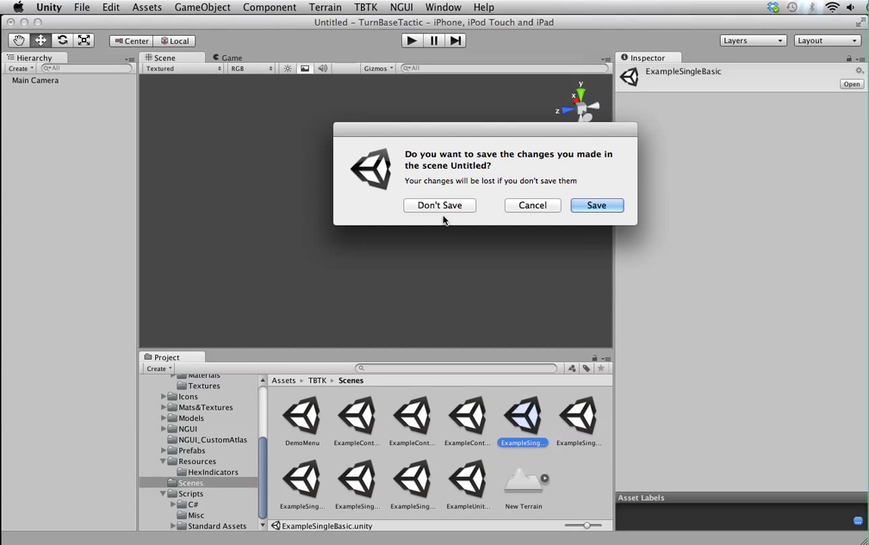
pyautogui.click(450, 205)
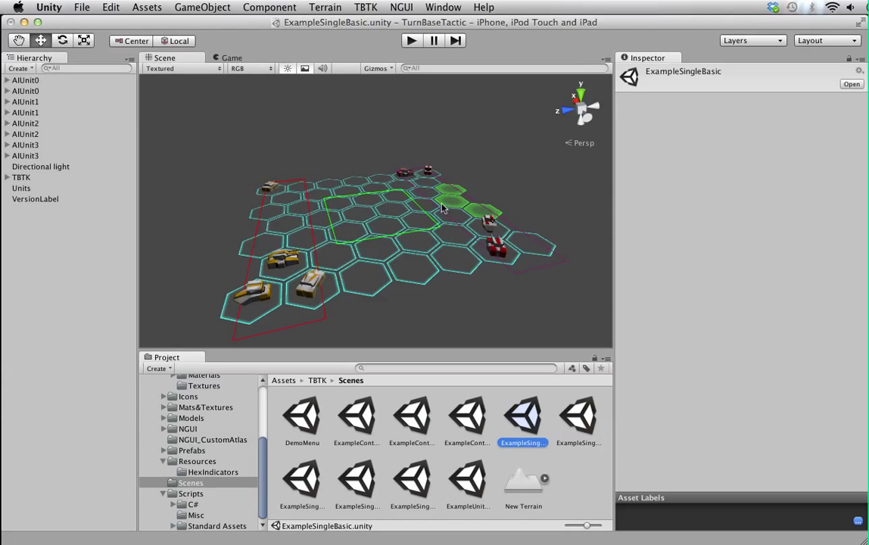
pyautogui.click(7, 177)
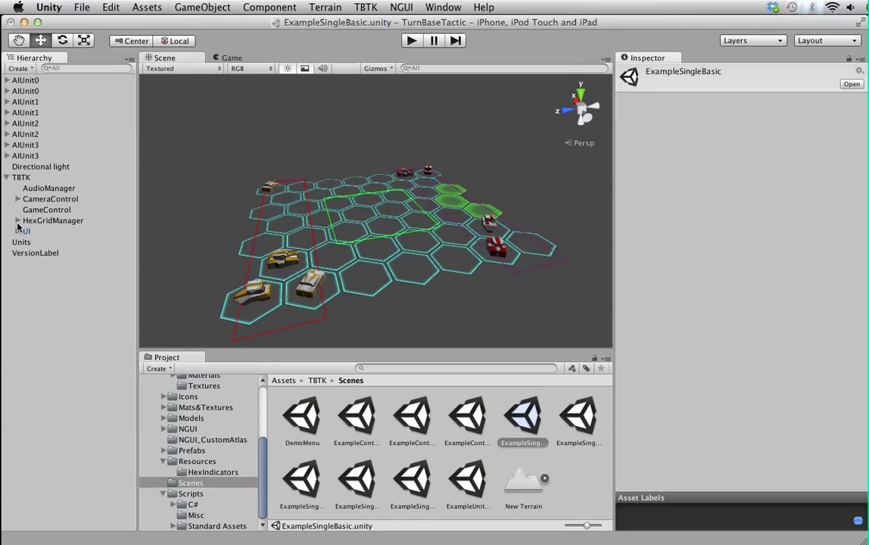
# Step: Switch HexGridManager's grid painter to placing units, keeping Enforcer as the unit
pyautogui.click(18, 221)
pyautogui.click(18, 221)
pyautogui.click(51, 220)
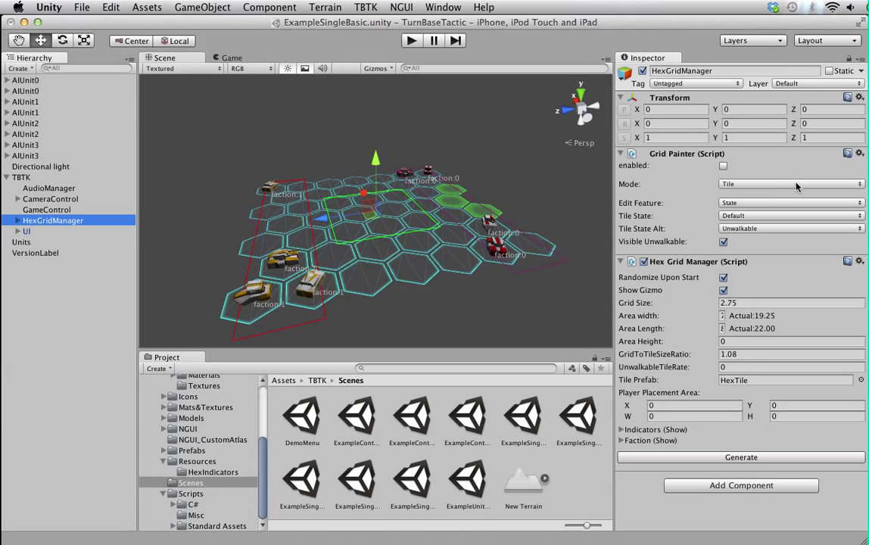
pyautogui.click(741, 185)
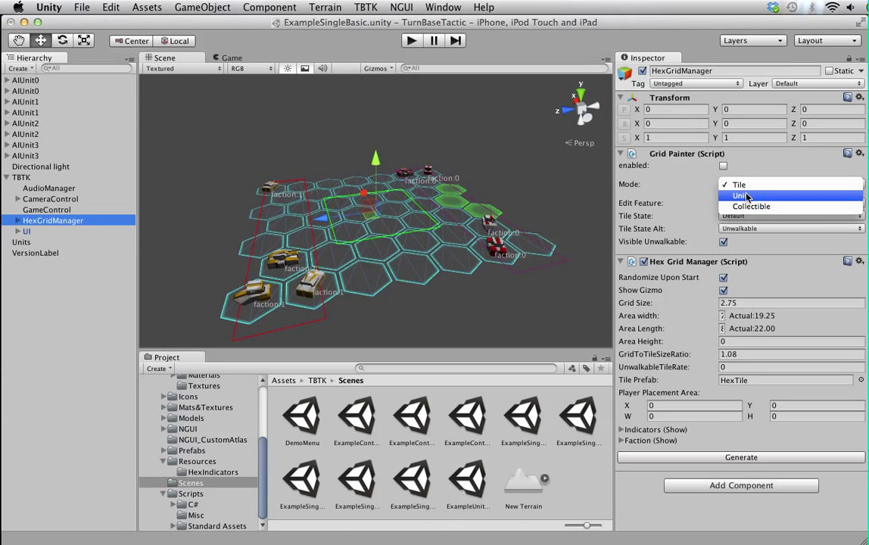
pyautogui.click(745, 195)
pyautogui.click(772, 205)
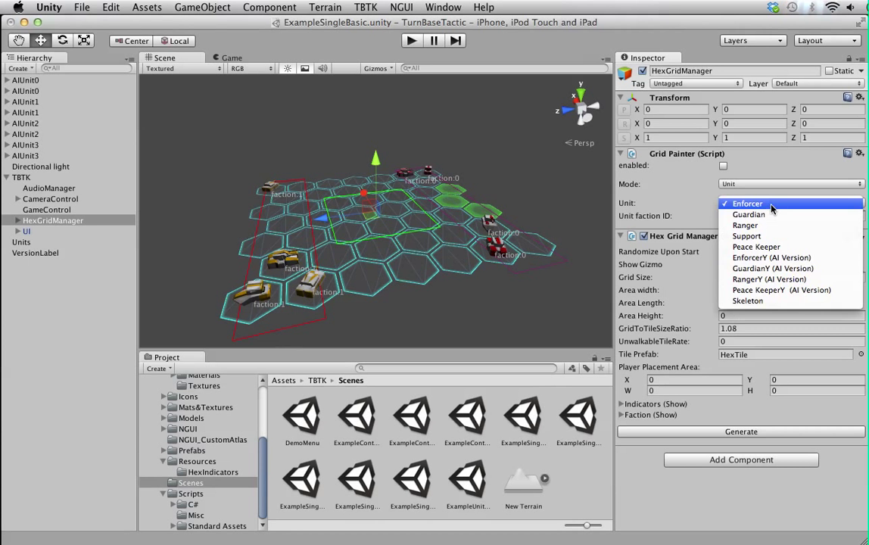
pyautogui.click(53, 214)
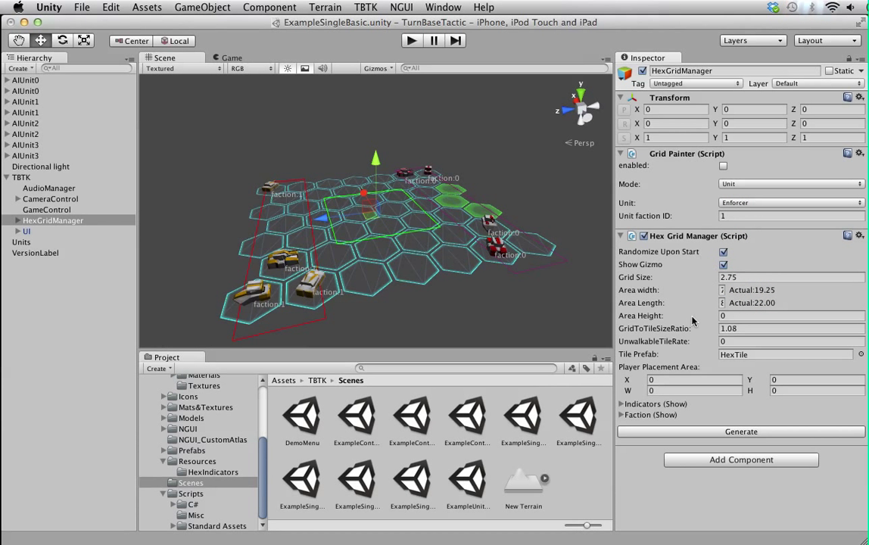
# Step: Review the hex grid's faction settings, leaving the unit0 slot unchanged
pyautogui.click(623, 415)
pyautogui.scroll(-6, 730, 422)
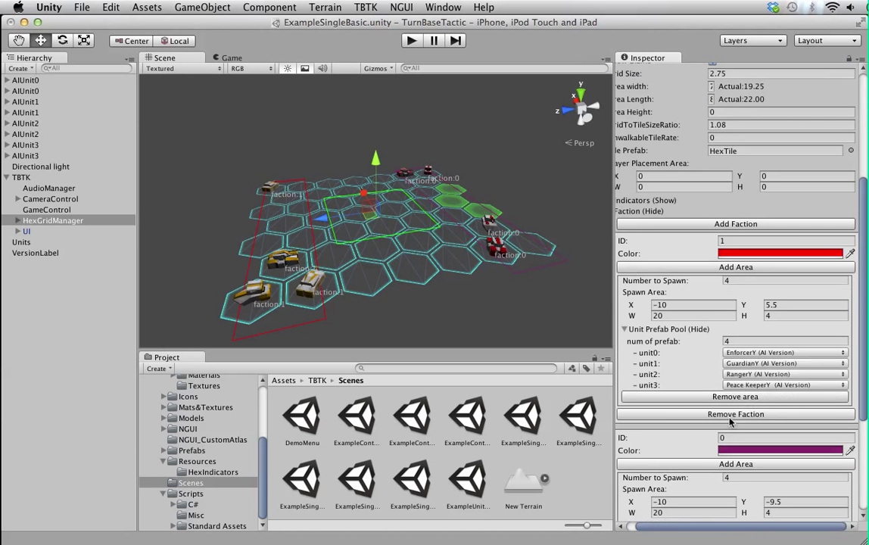
pyautogui.click(784, 353)
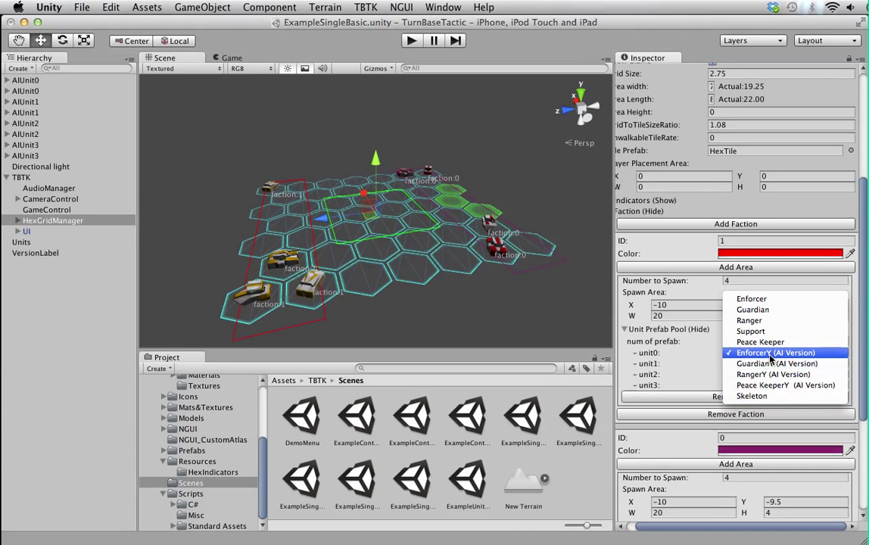
pyautogui.click(757, 353)
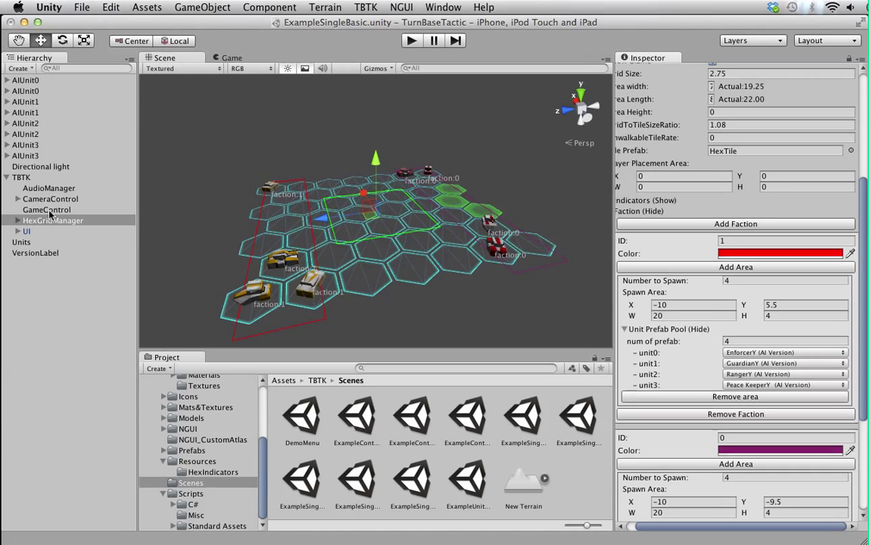
# Step: Check GameControl's Starting Units list, then return to HexGridManager's settings
pyautogui.click(48, 210)
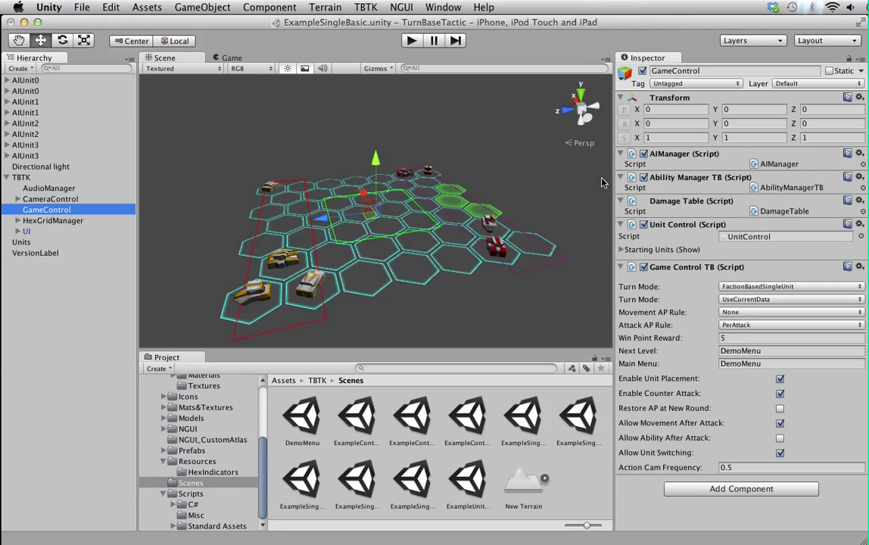
pyautogui.click(623, 251)
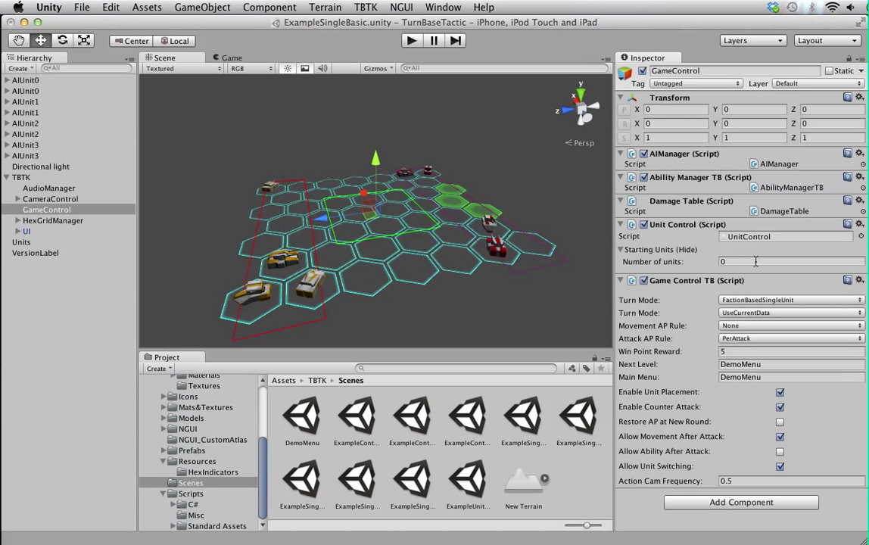
pyautogui.click(71, 221)
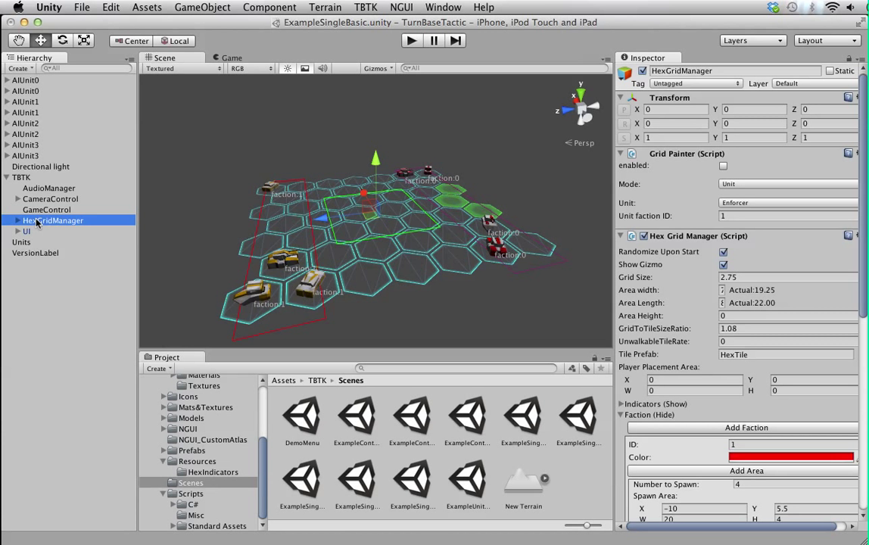
# Step: Enable the grid painter with Skeleton for faction ID 0 and paint one on a central hex
pyautogui.click(748, 203)
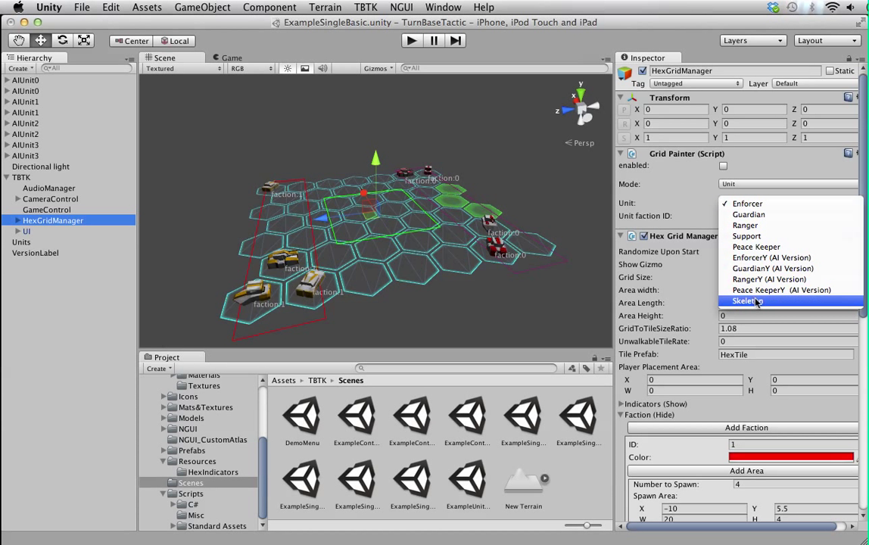
pyautogui.click(757, 303)
pyautogui.click(736, 216)
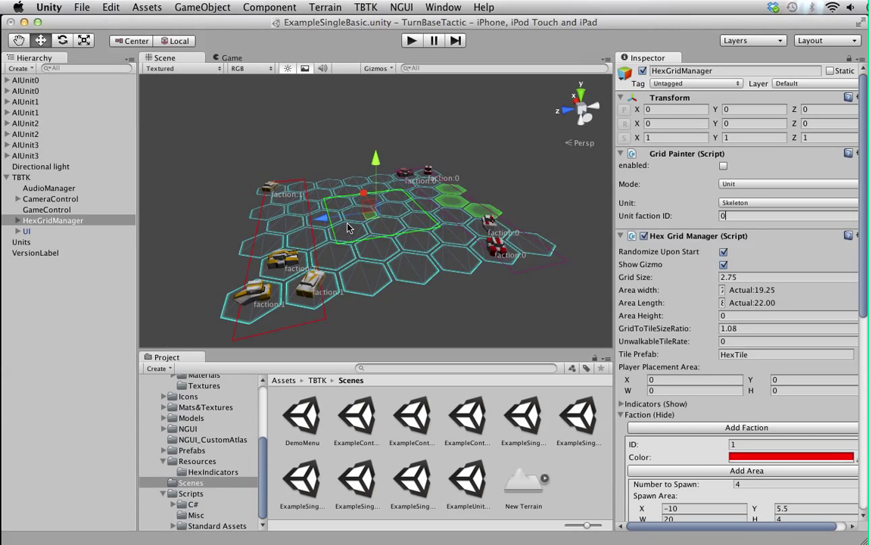
pyautogui.click(723, 166)
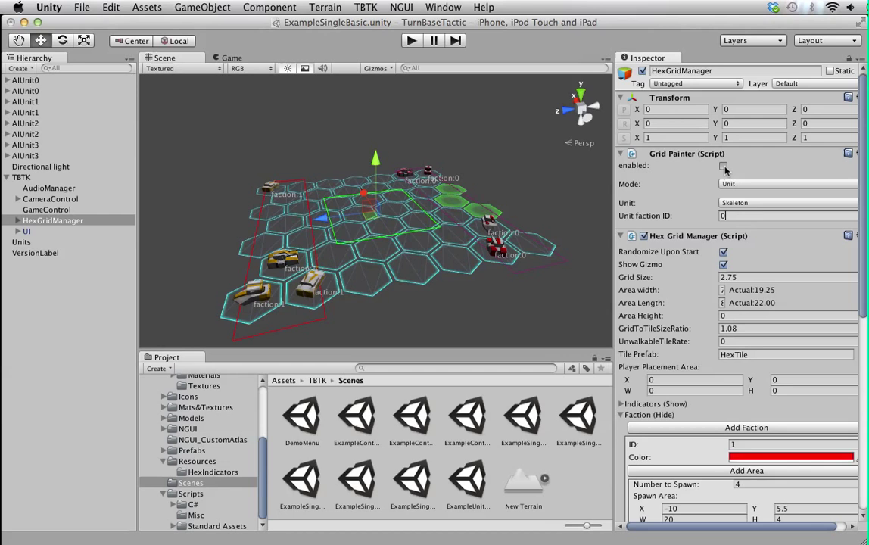
pyautogui.click(352, 232)
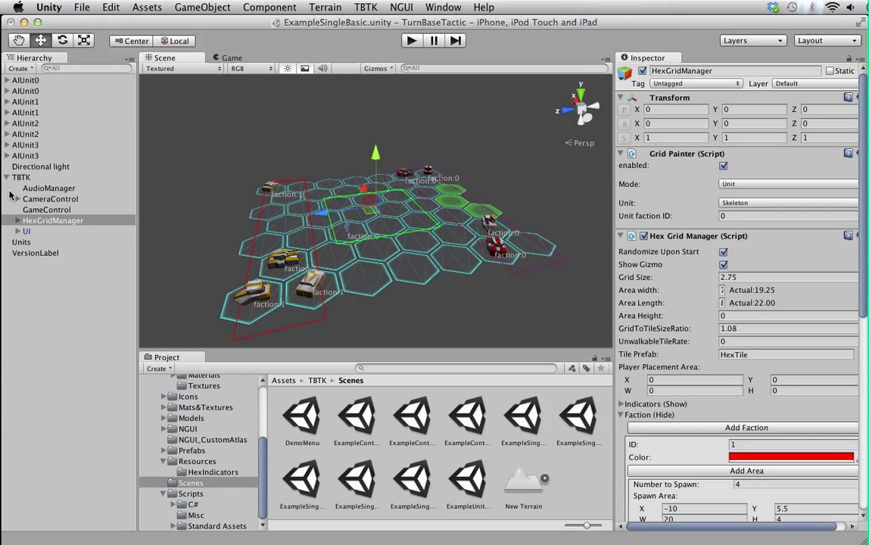
# Step: Drag a UnitSkeleton prefab from Assets into the Hierarchy and select its skeleton model child
pyautogui.click(7, 177)
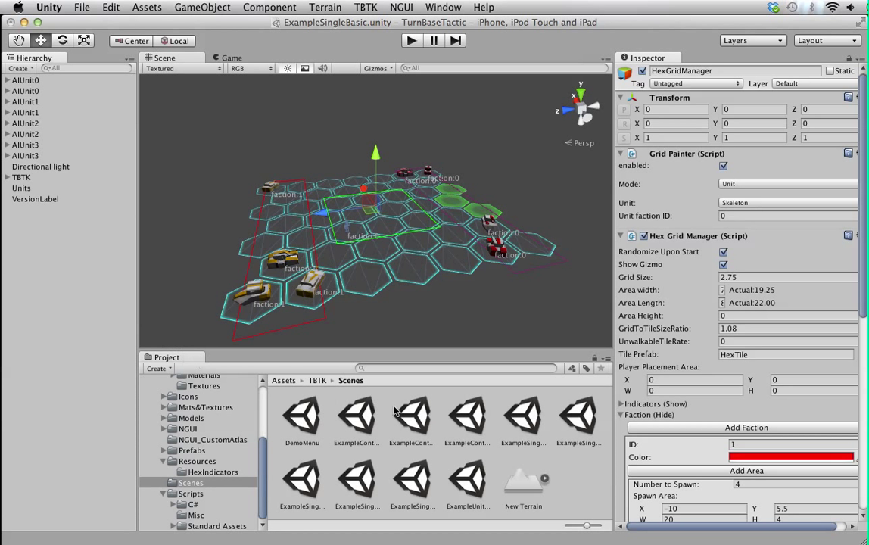
pyautogui.scroll(5, 203, 454)
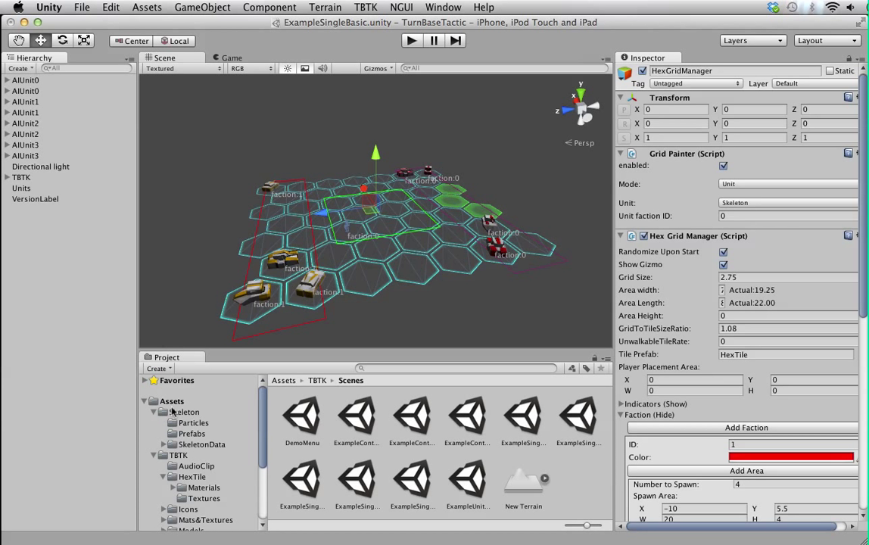
pyautogui.click(177, 412)
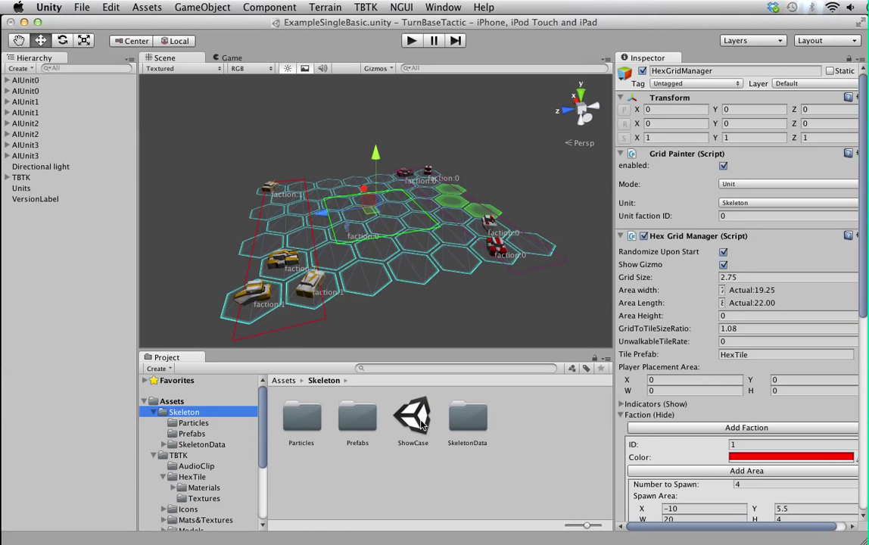
pyautogui.click(172, 401)
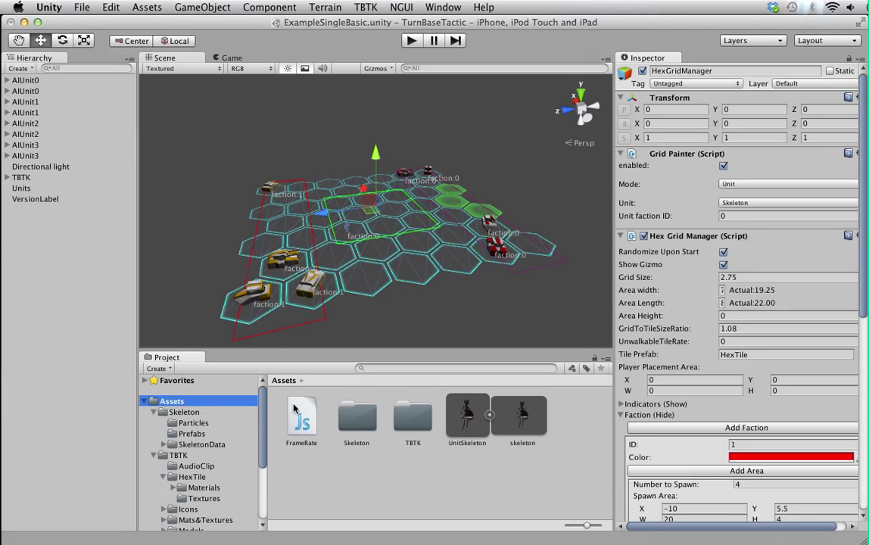
pyautogui.moveTo(468, 416); pyautogui.dragTo(49, 362)
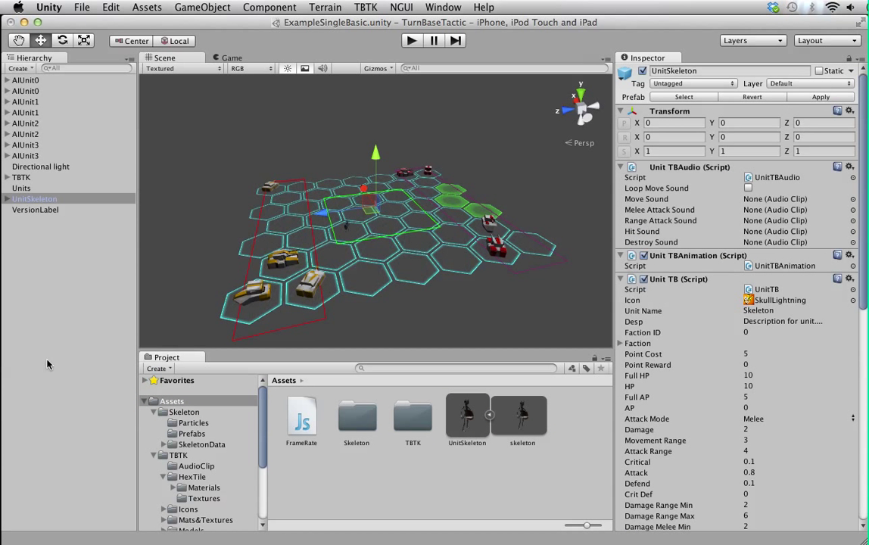
pyautogui.click(7, 199)
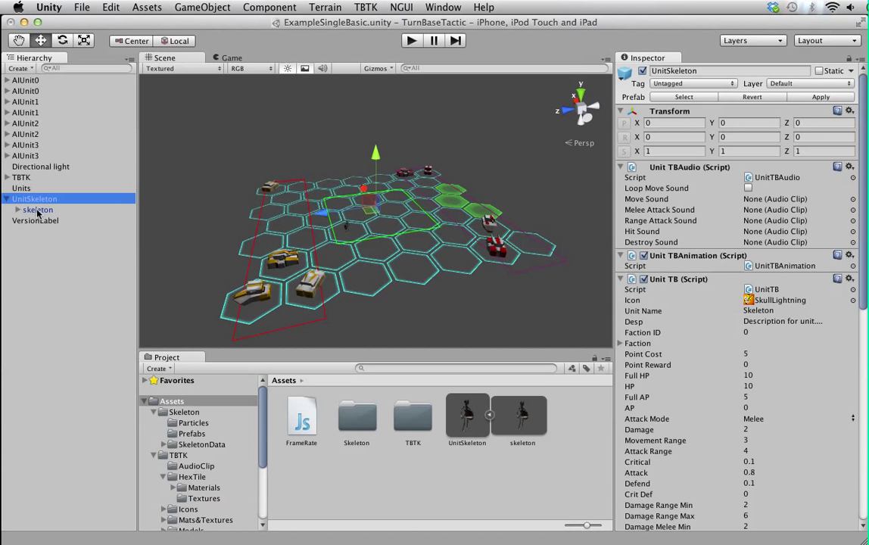
pyautogui.click(38, 210)
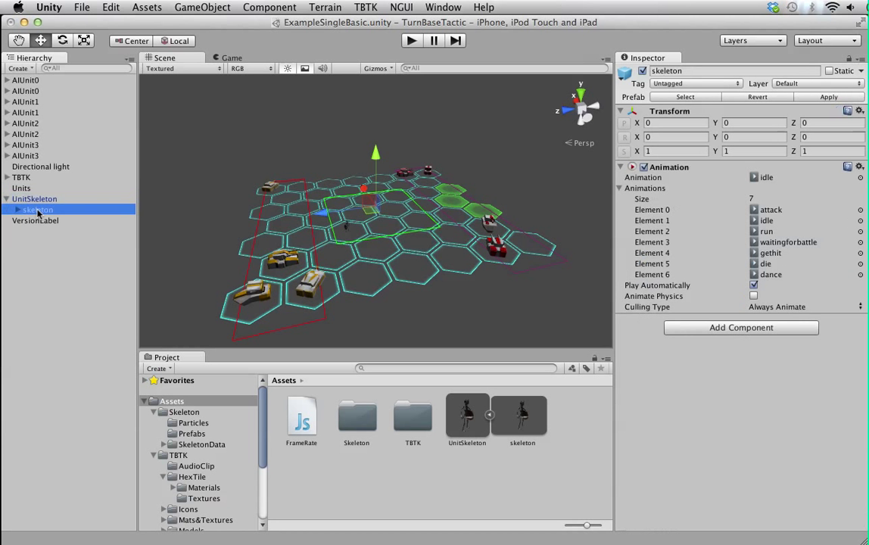
# Step: Set the skeleton model's X, Y and Z scale to 3
pyautogui.click(682, 153)
pyautogui.write('3')
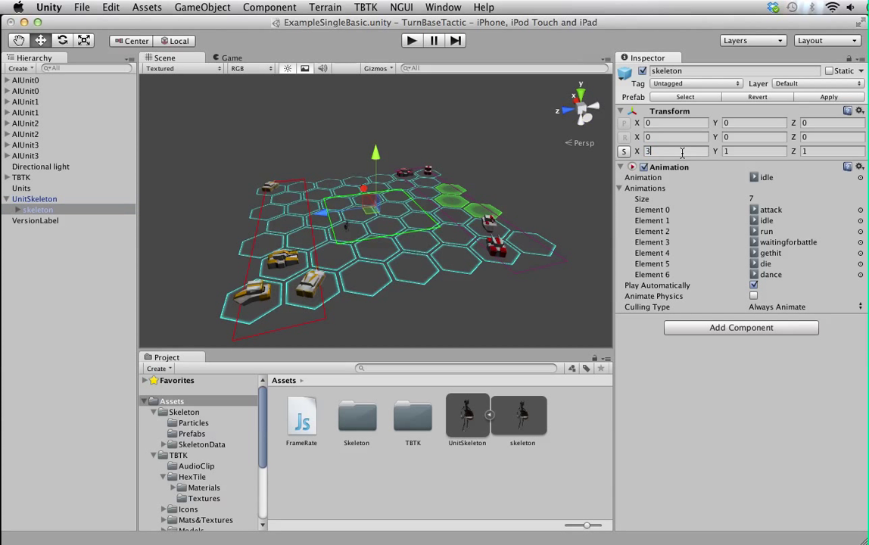
pyautogui.click(750, 149)
pyautogui.write('3')
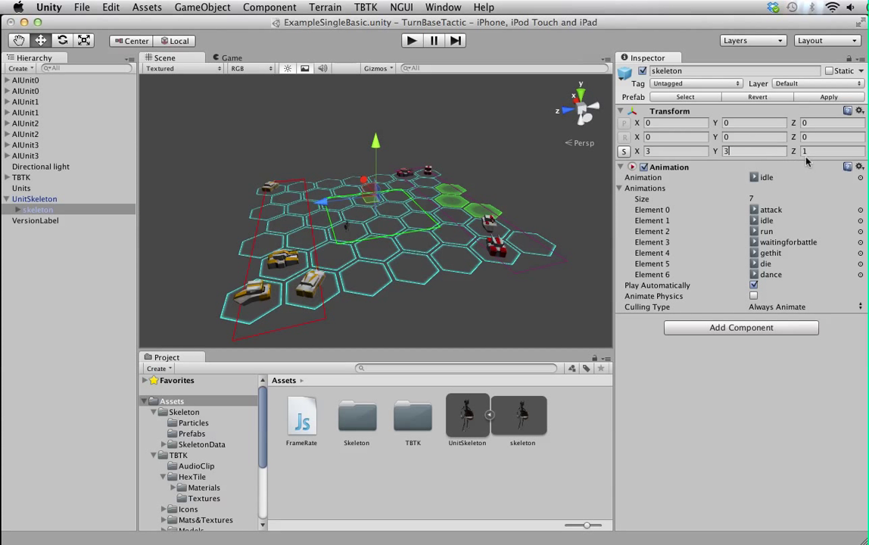
pyautogui.click(812, 151)
pyautogui.write('3')
pyautogui.scroll(4, 457, 212)
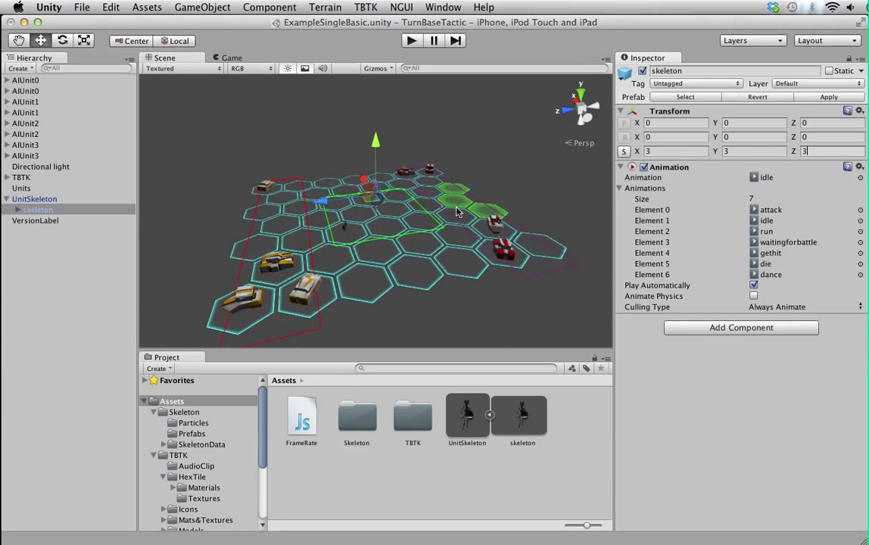
pyautogui.scroll(3, 457, 212)
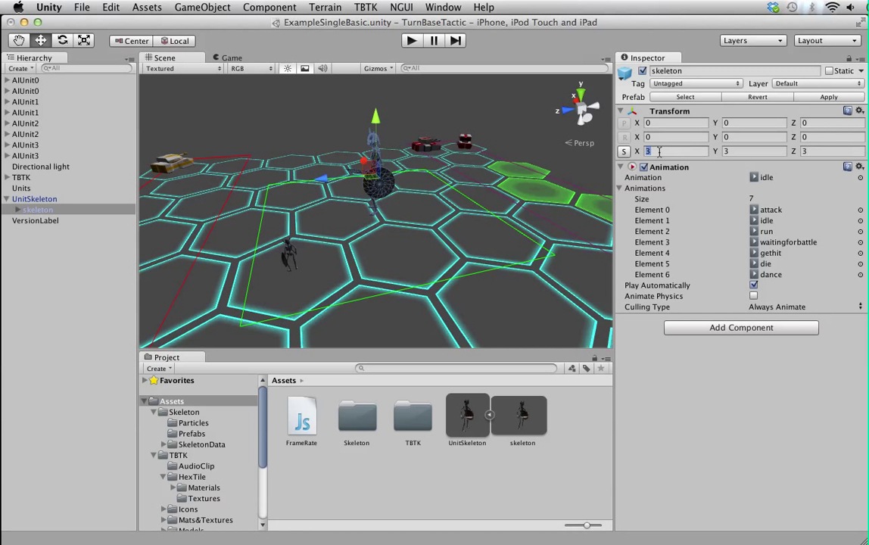
# Step: Change the skeleton's scale to 4, 4, 4 and apply it to the UnitSkeleton prefab
pyautogui.write('4')
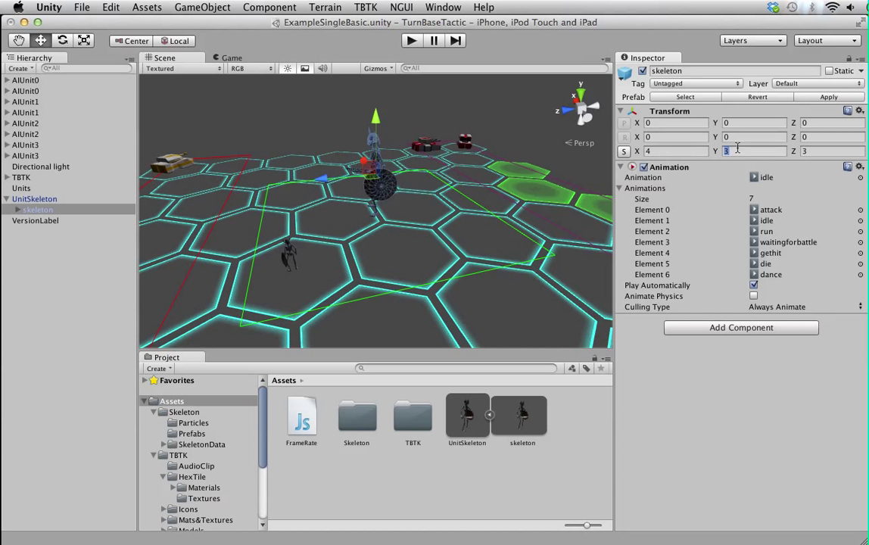
pyautogui.click(737, 149)
pyautogui.write('4')
pyautogui.click(823, 151)
pyautogui.write('4')
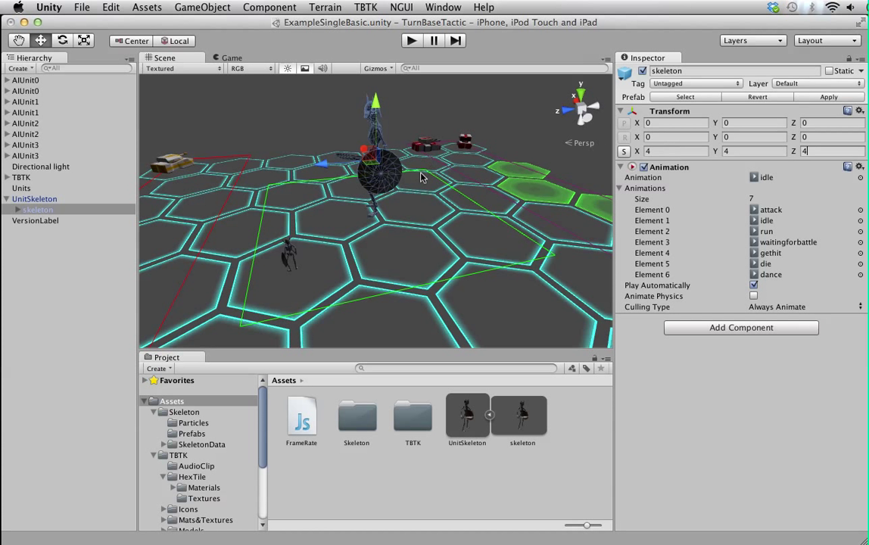
pyautogui.click(816, 99)
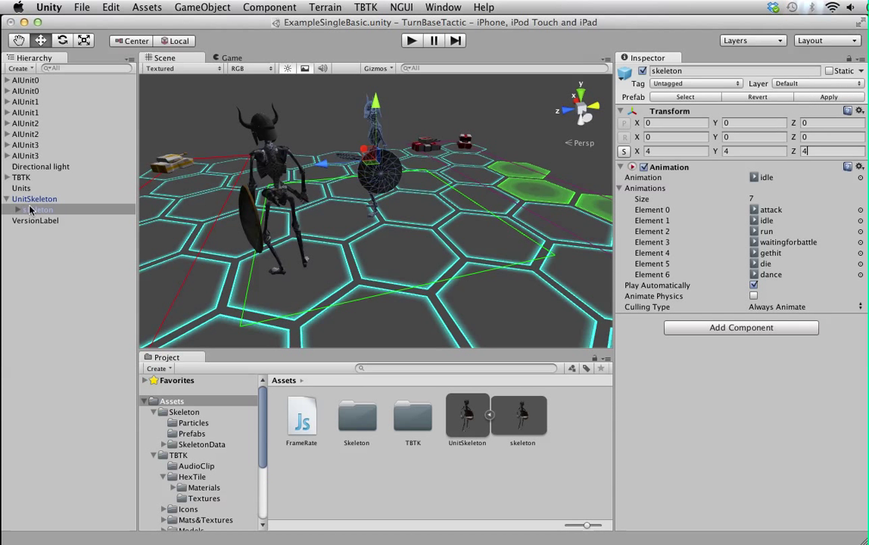
pyautogui.click(29, 200)
# Step: Delete the loose UnitSkeleton instance and do a quick test run of the game
pyautogui.press('super+BackSpace')
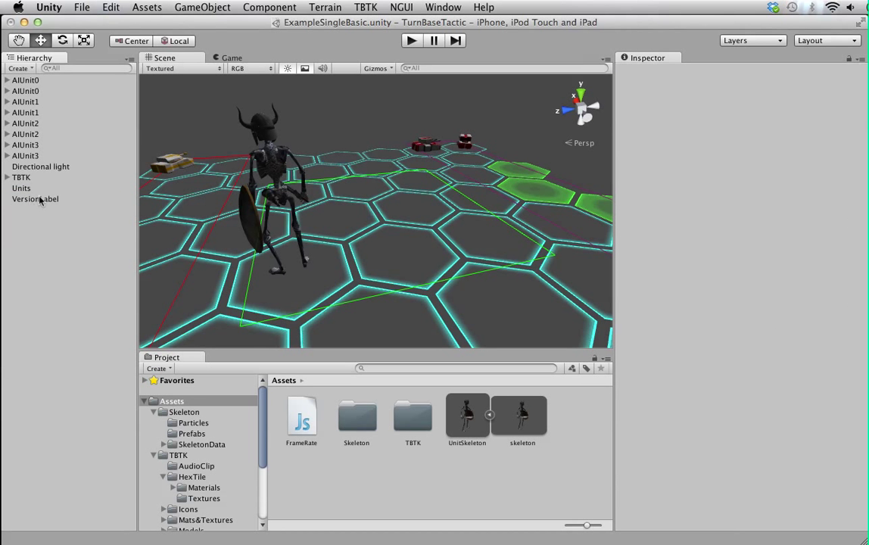
pyautogui.click(413, 41)
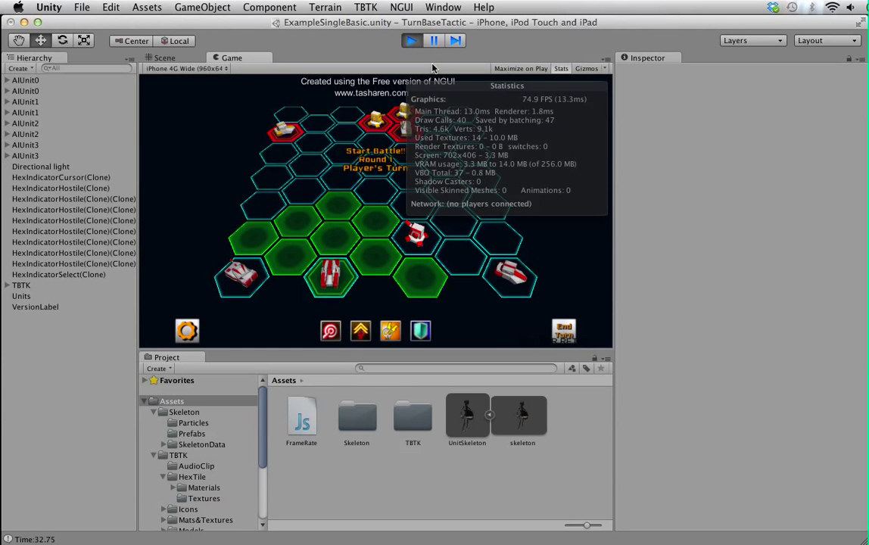
pyautogui.click(413, 41)
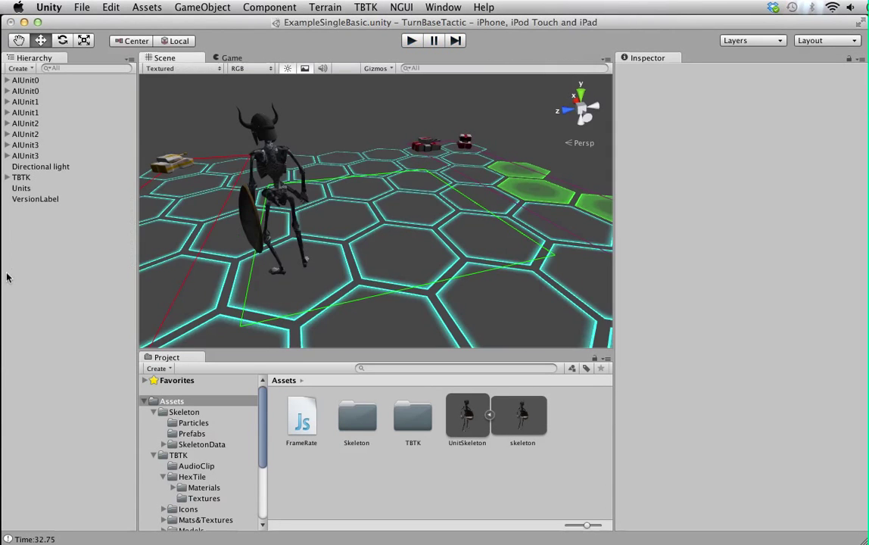
# Step: Untick HexGridManager's Randomize Upon Start, test-play again, then select GameControl
pyautogui.click(7, 178)
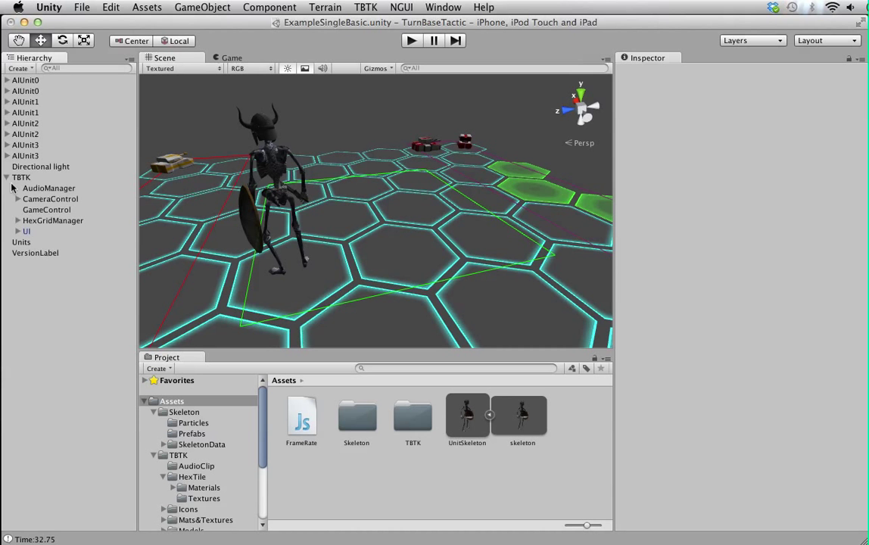
pyautogui.click(67, 221)
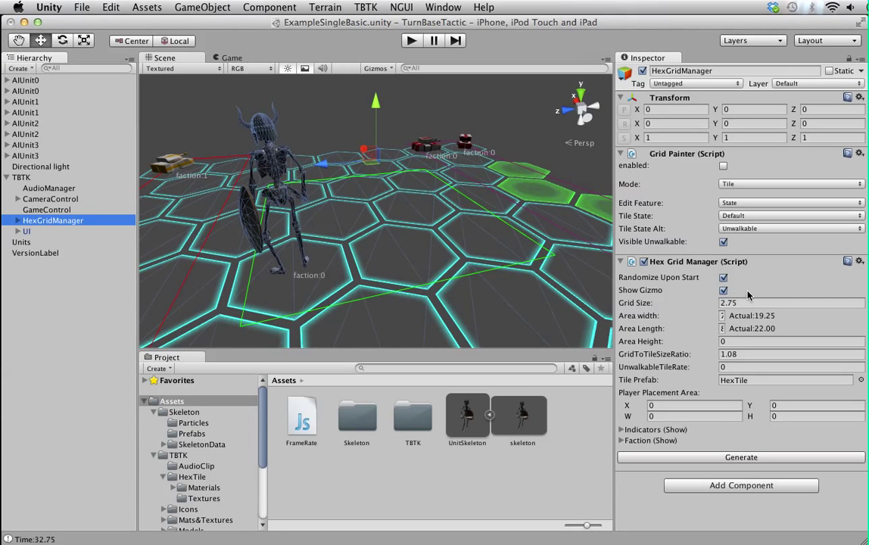
pyautogui.click(724, 278)
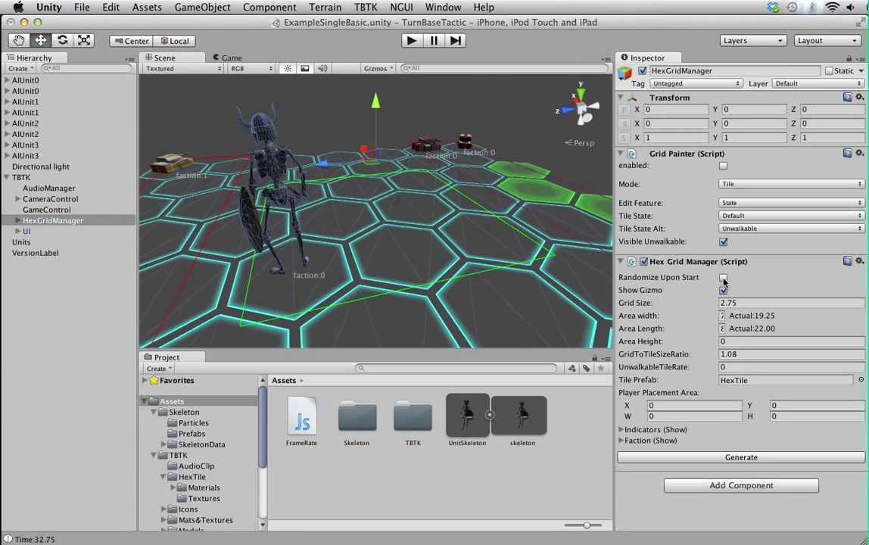
pyautogui.click(413, 43)
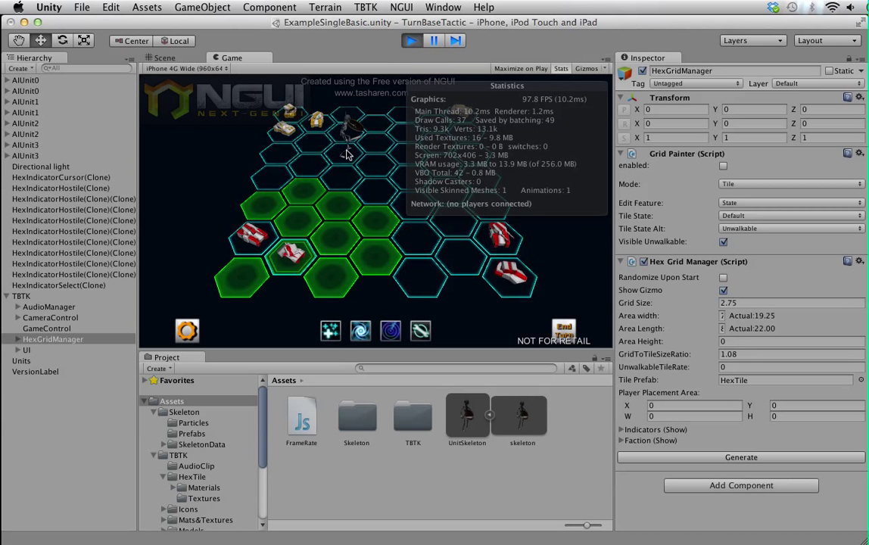
pyautogui.click(411, 40)
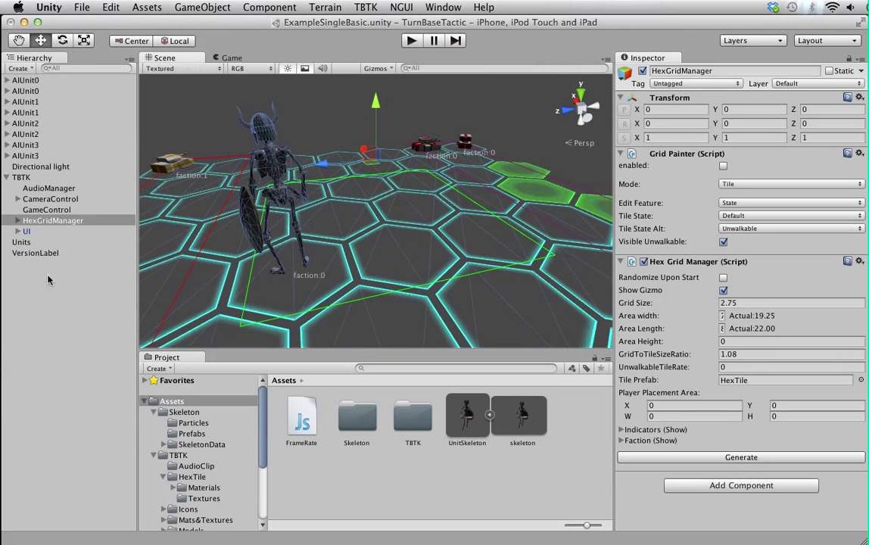
pyautogui.click(49, 210)
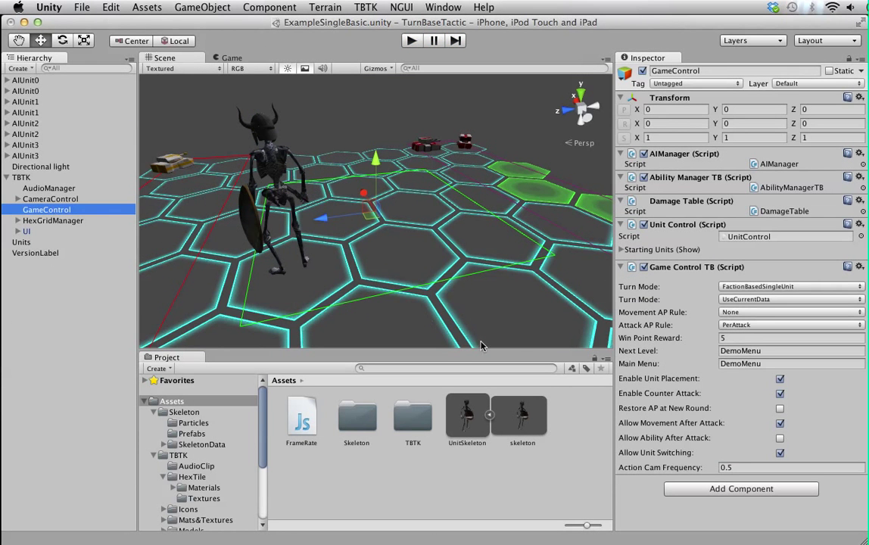
# Step: Set Game Control's Turn Mode to FactionBased and test-play the battle
pyautogui.click(786, 290)
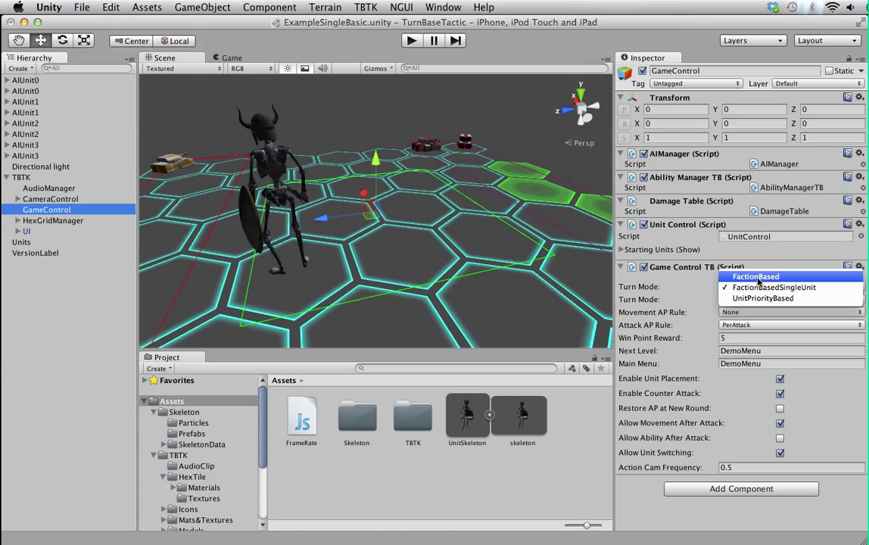
pyautogui.click(757, 277)
pyautogui.click(411, 40)
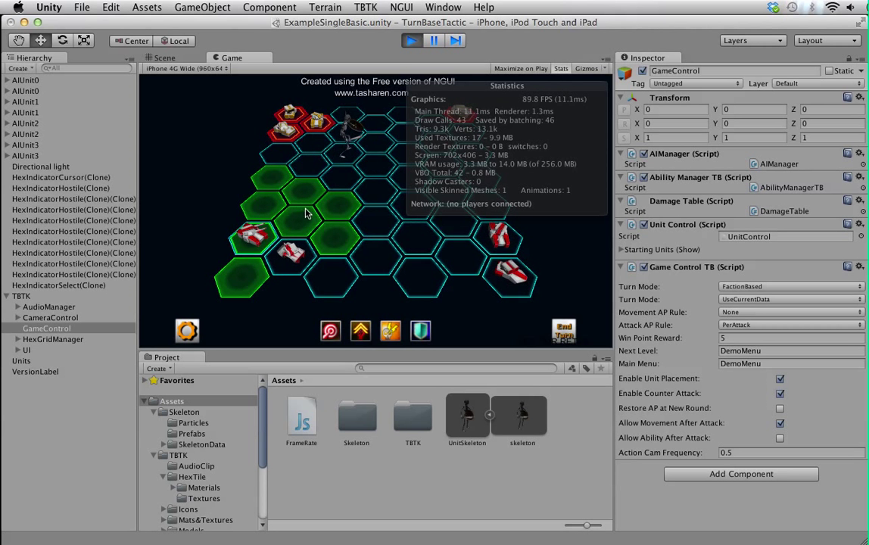
pyautogui.click(412, 41)
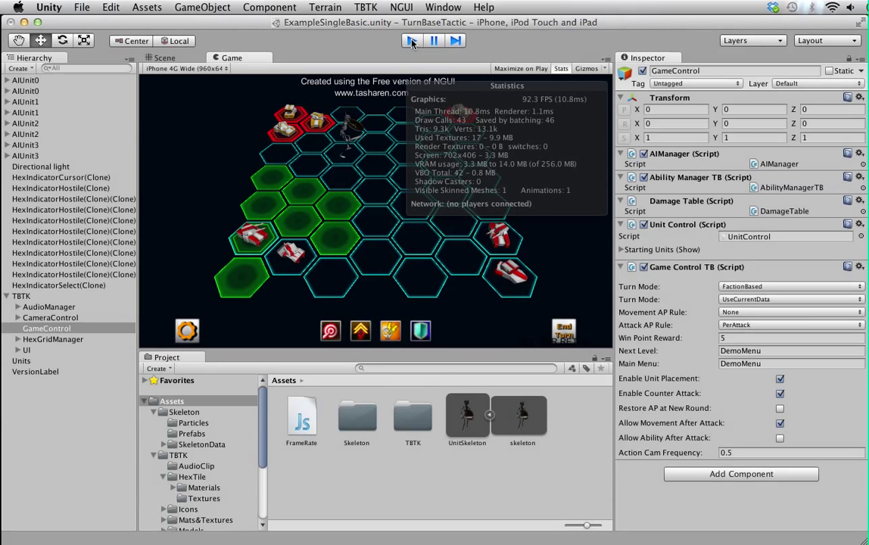